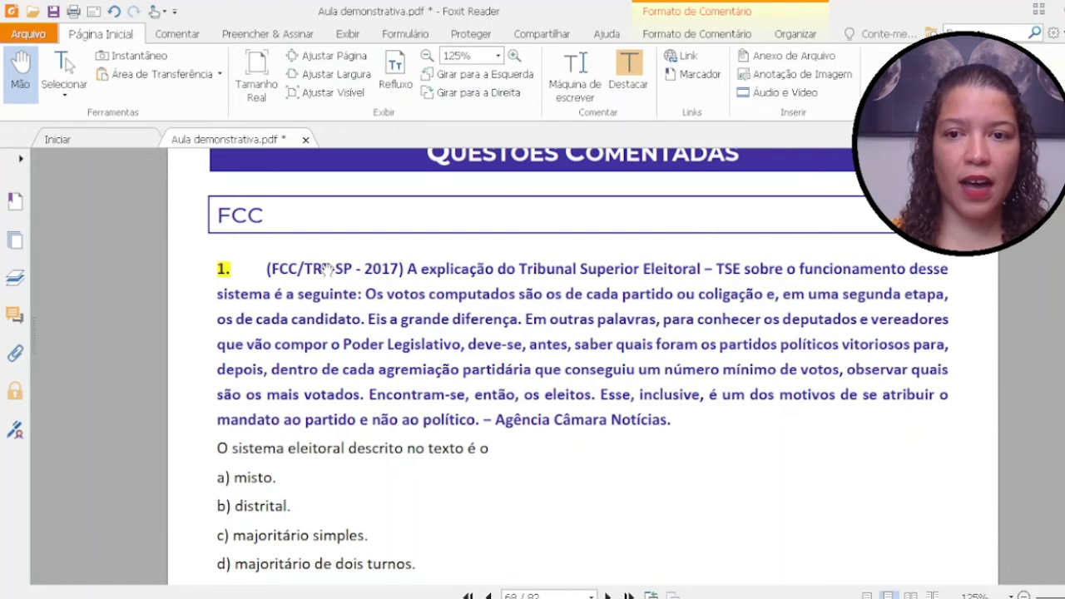
Highlight the phrase "A explicação do Tribunal Superior Eleitoral – TSE" in question 1.
scroll(250, 241, "up", 1)
left_click_drag(381, 228, 401, 192)
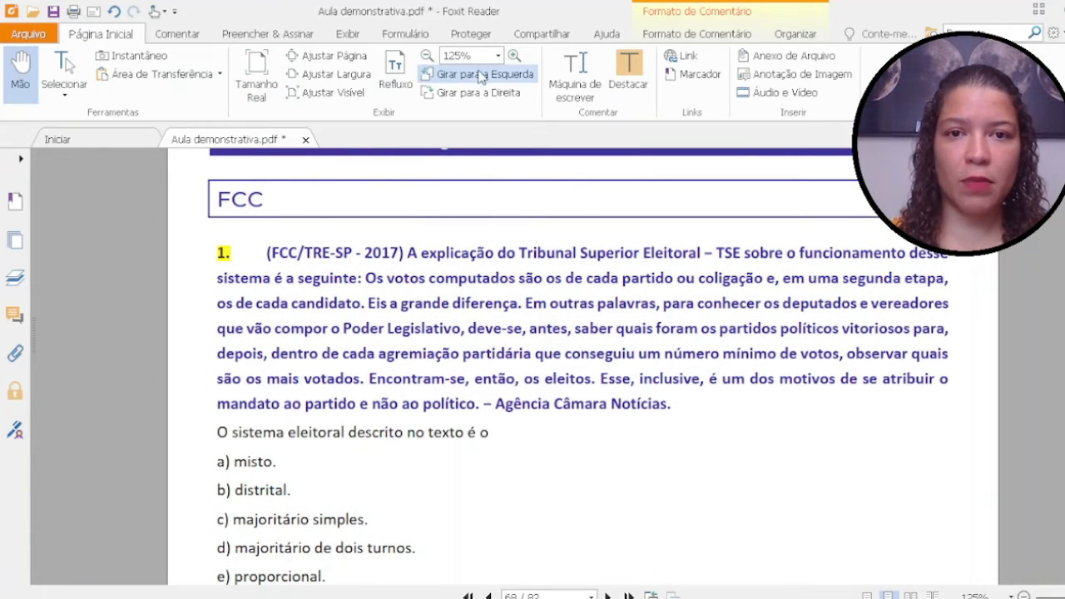
scroll(613, 153, "up", 3)
scroll(616, 158, "down", 1)
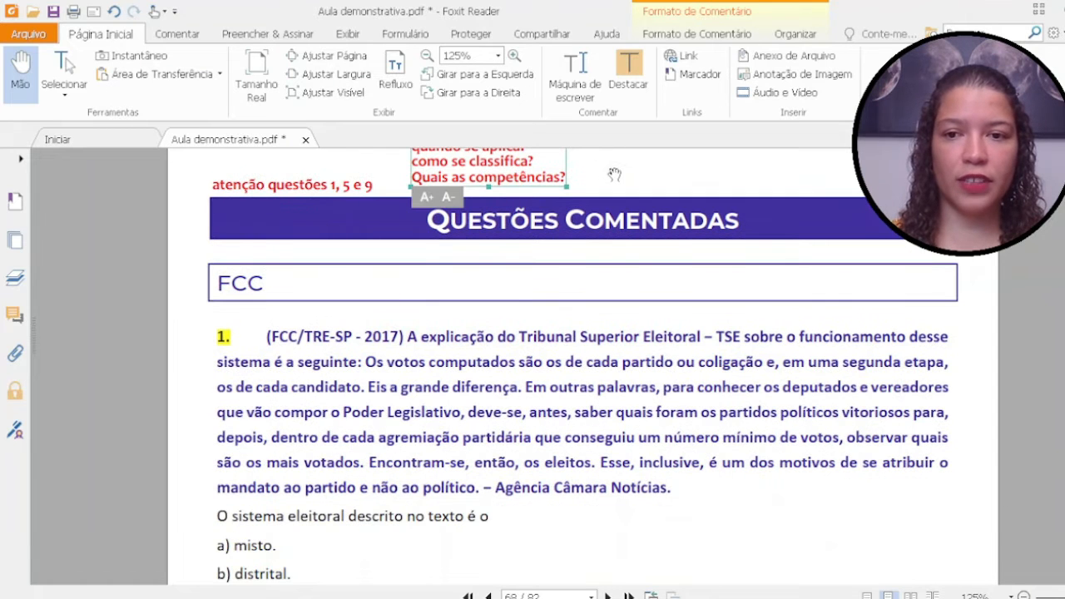
scroll(630, 170, "down", 2)
left_click(629, 83)
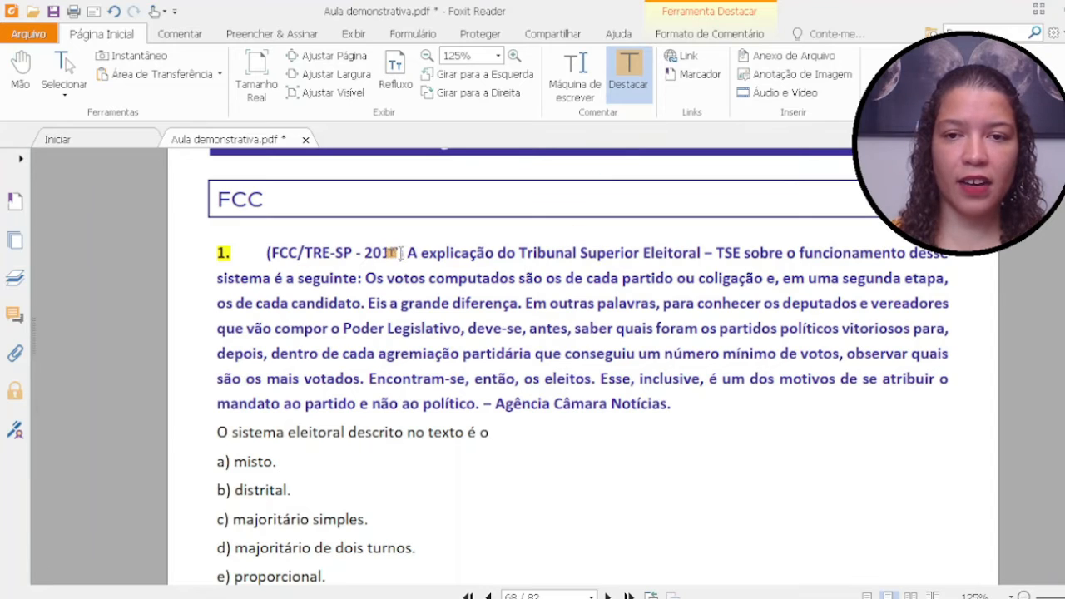
left_click_drag(407, 253, 739, 261)
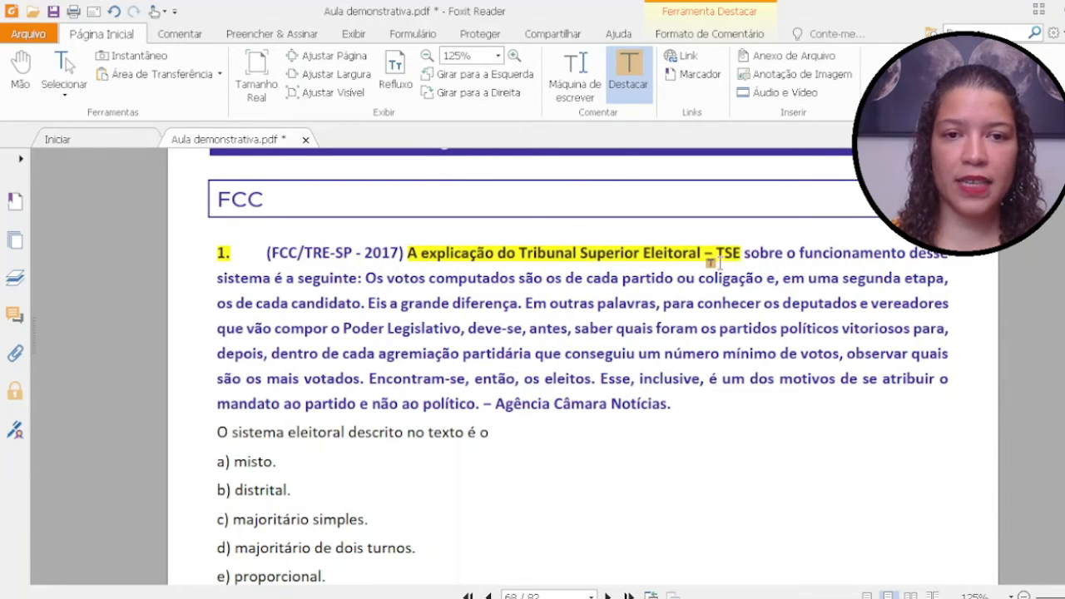
Change the highlight on "A explicação do Tribunal Superior Eleitoral – TSE" to green.
left_click(717, 260)
left_click(704, 35)
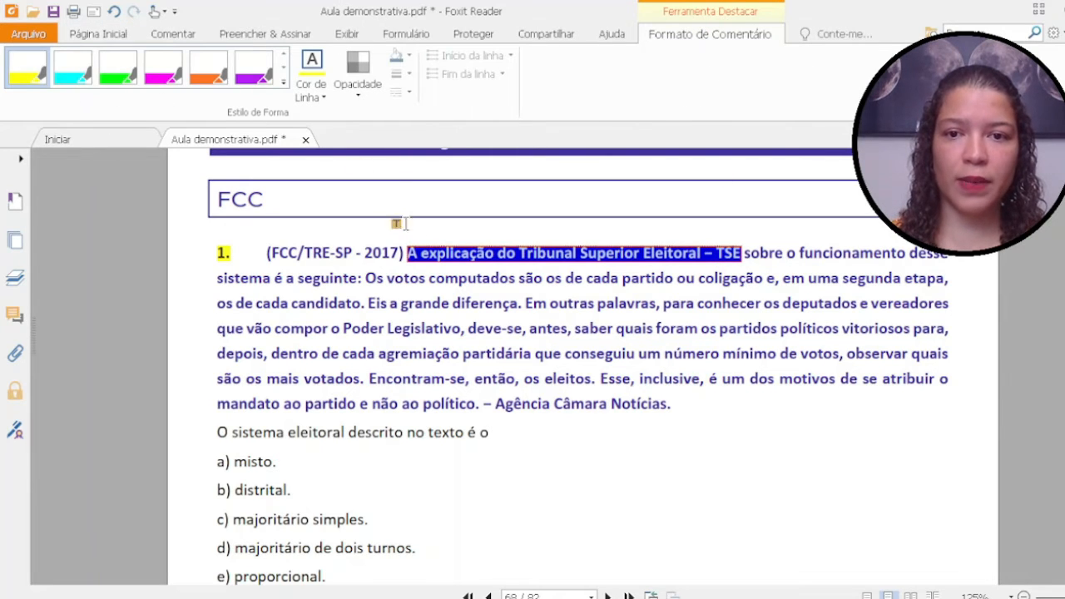
left_click(133, 73)
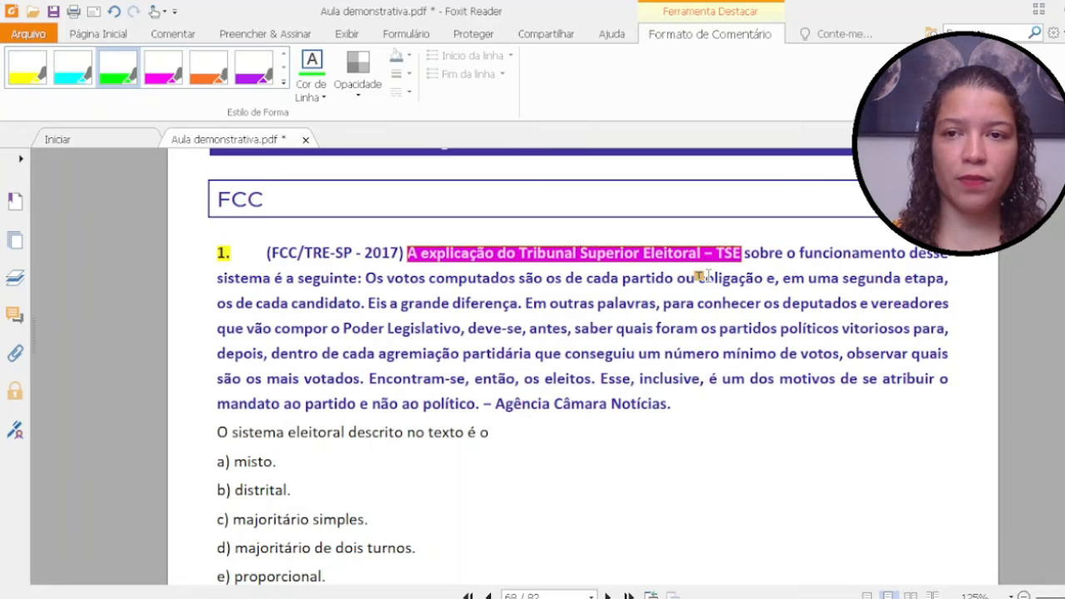
left_click(585, 315)
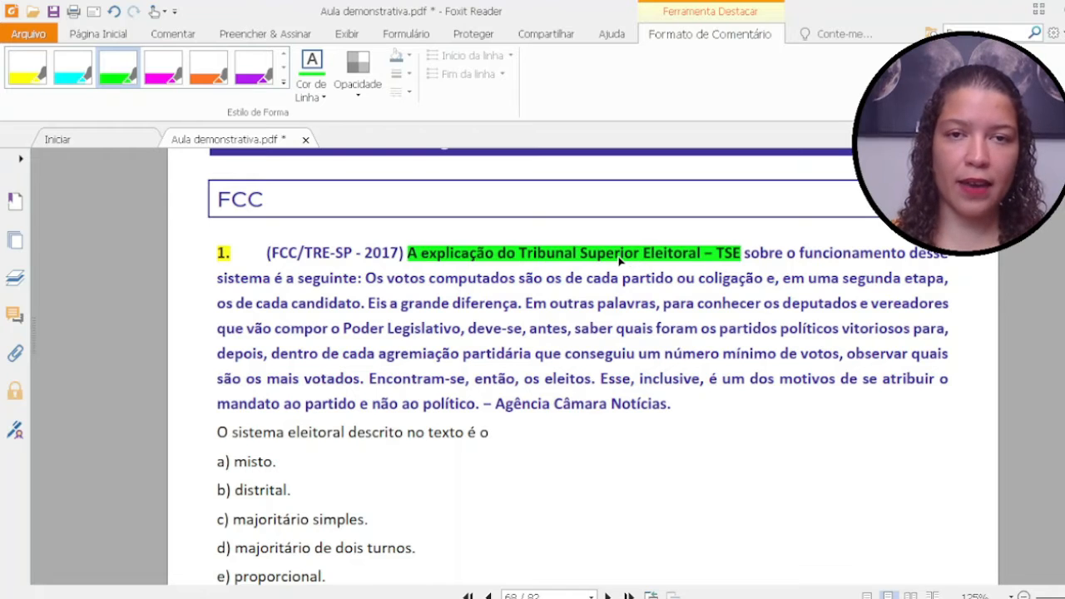
left_click(512, 260)
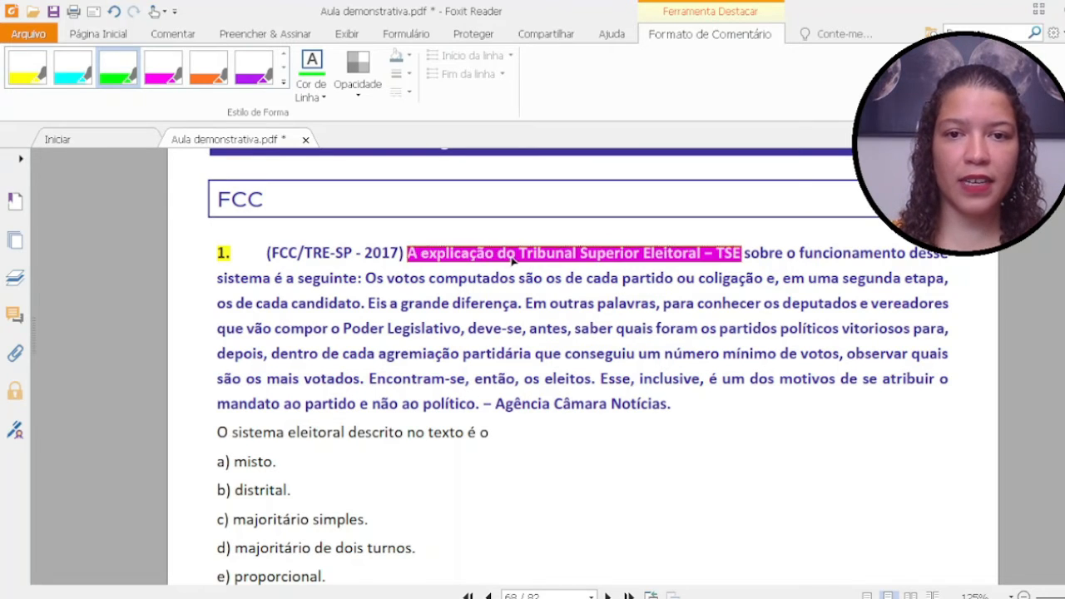
left_click(483, 315)
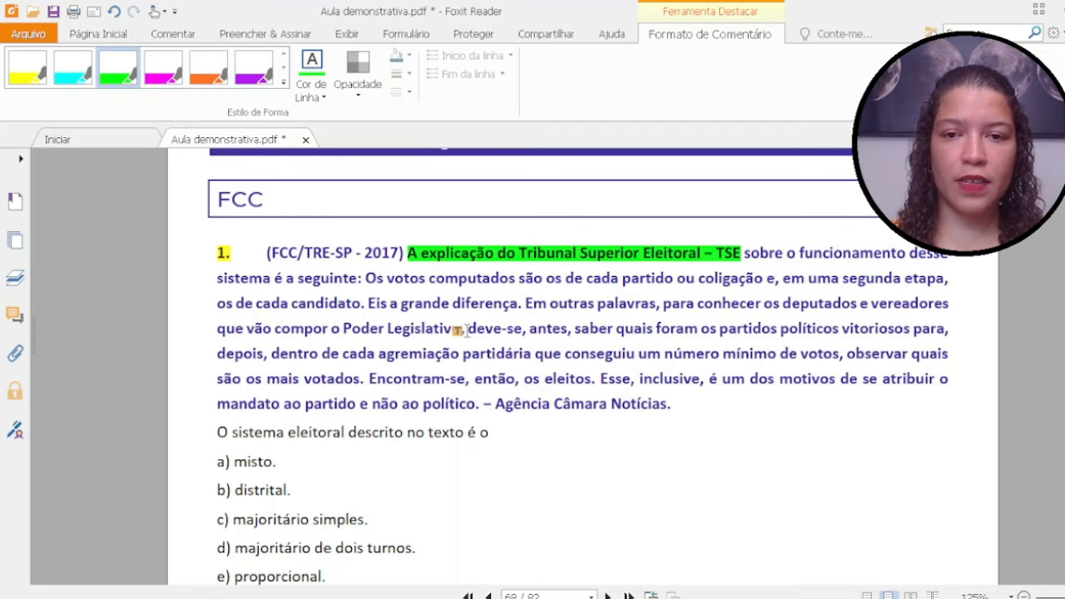
Highlight "Poder Legislativo," in green and "agremiação partidária" with the orange highlight style in question 1.
left_click_drag(467, 330, 341, 329)
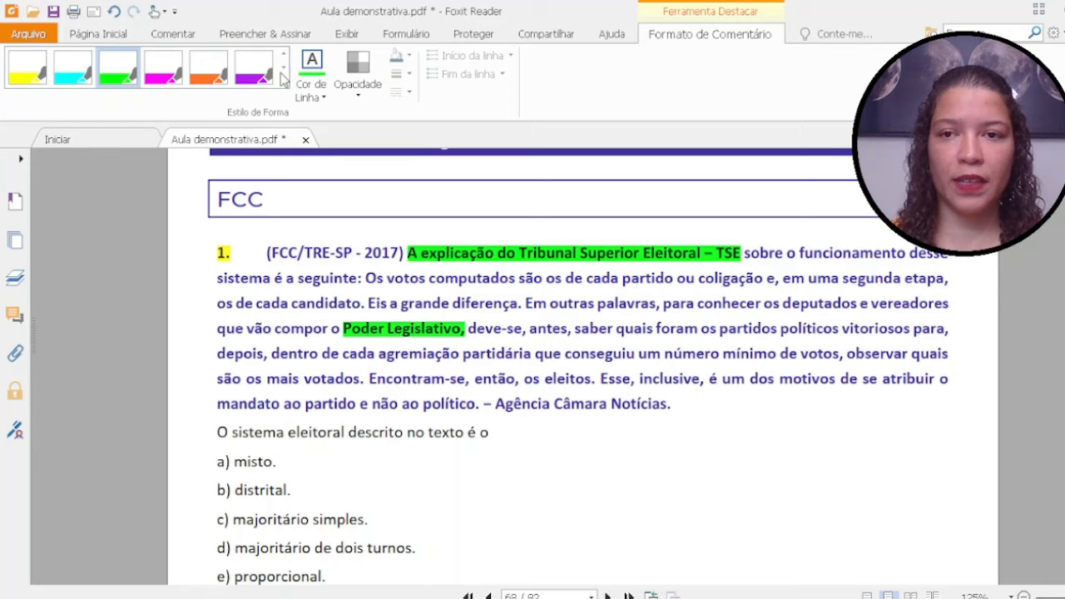
left_click(212, 75)
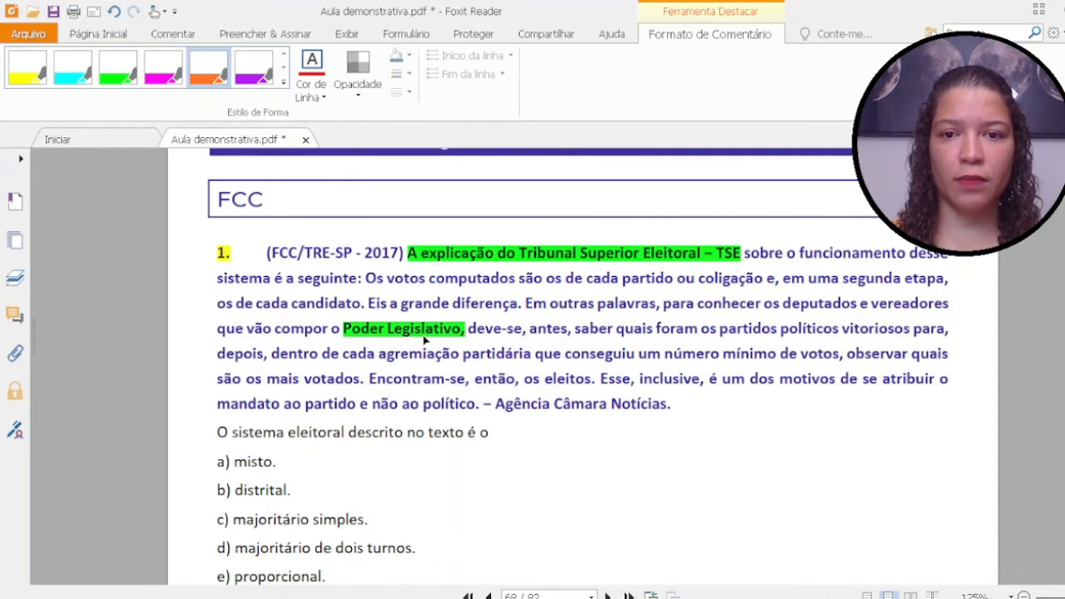
left_click_drag(377, 354, 547, 355)
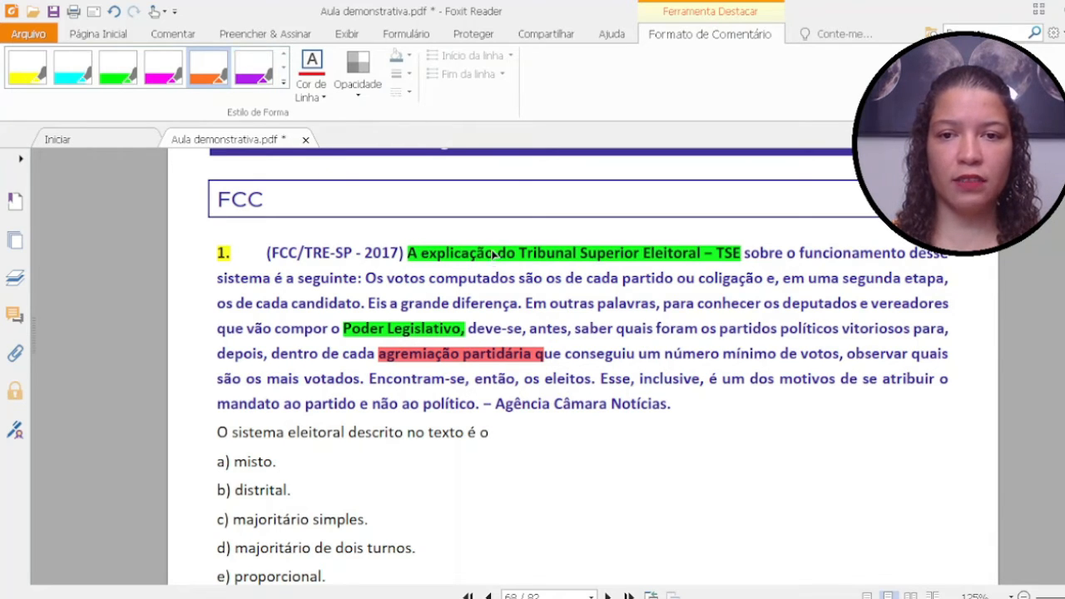
Change the highlight on "Poder Legislativo," to yellow.
left_click(447, 335)
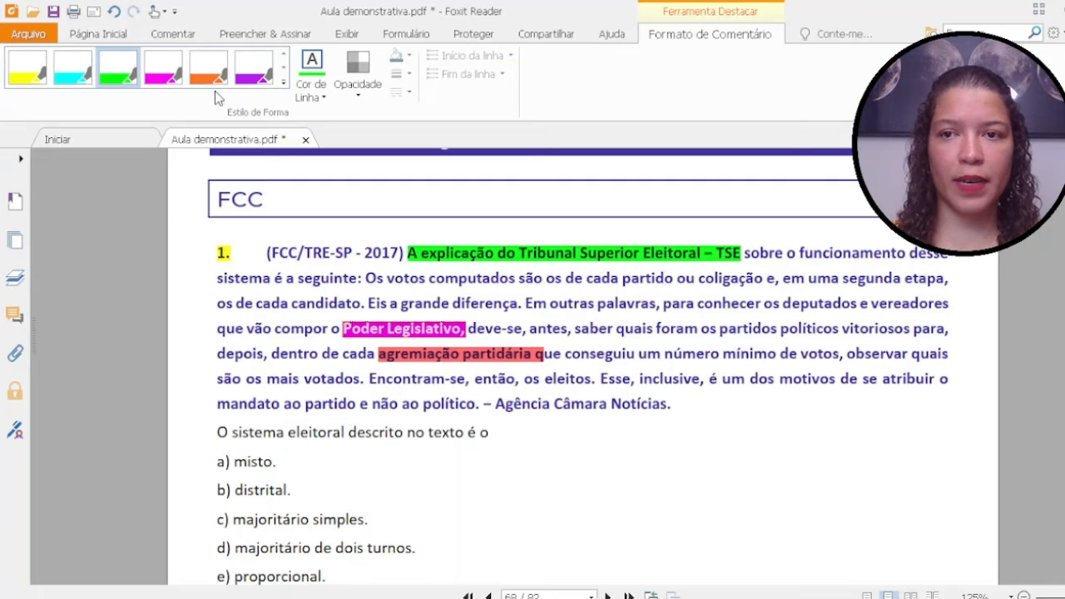
left_click(28, 73)
left_click(397, 289)
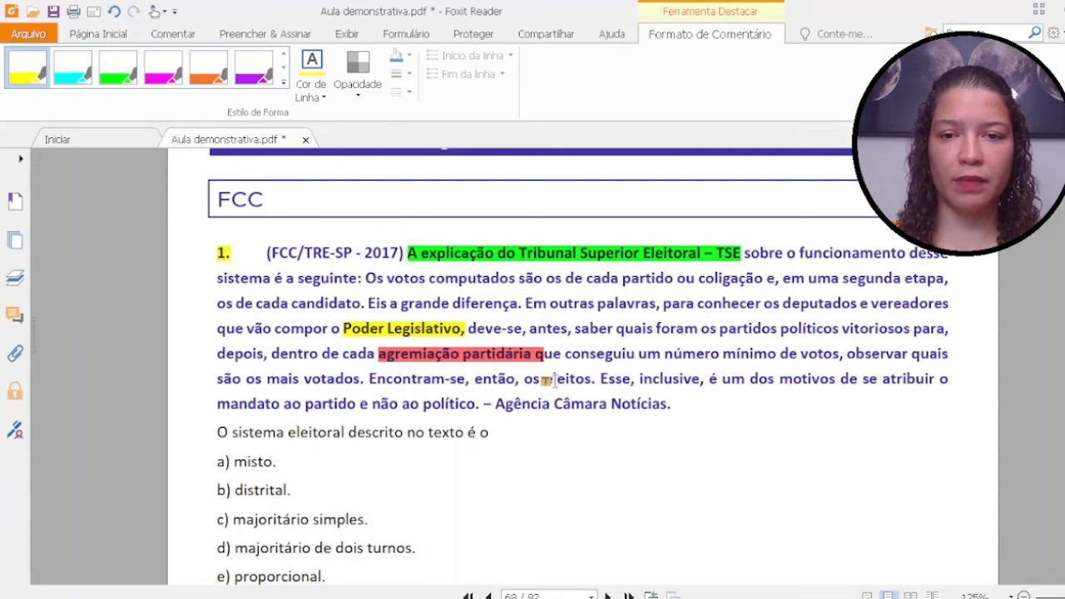
Draw a yellow area highlight over the blank space beside question 1's answer options.
left_click(100, 35)
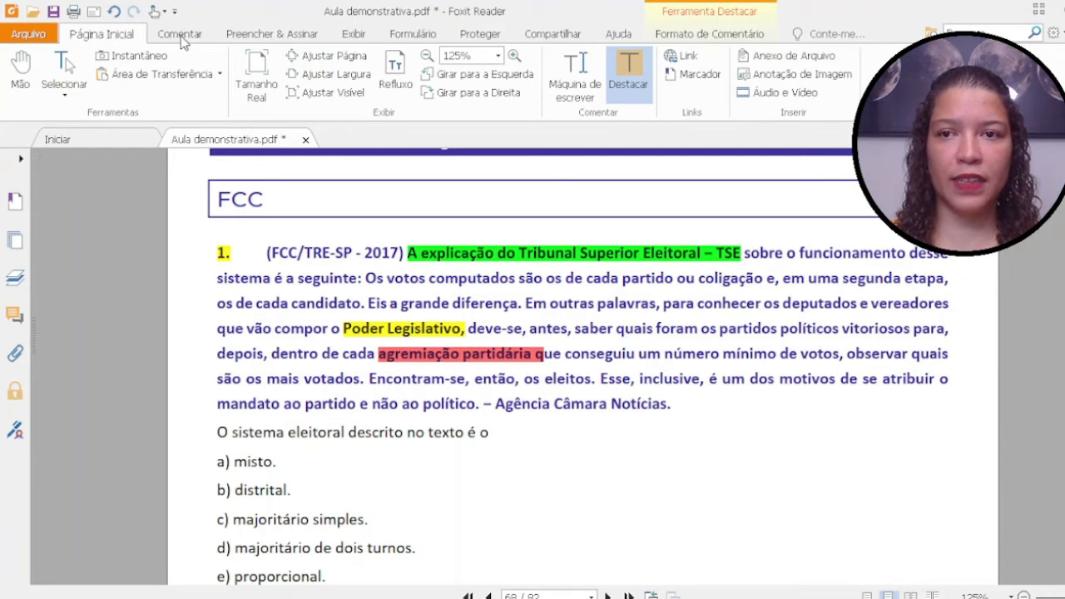
scroll(557, 358, "up", 3)
scroll(558, 358, "down", 6)
left_click(746, 35)
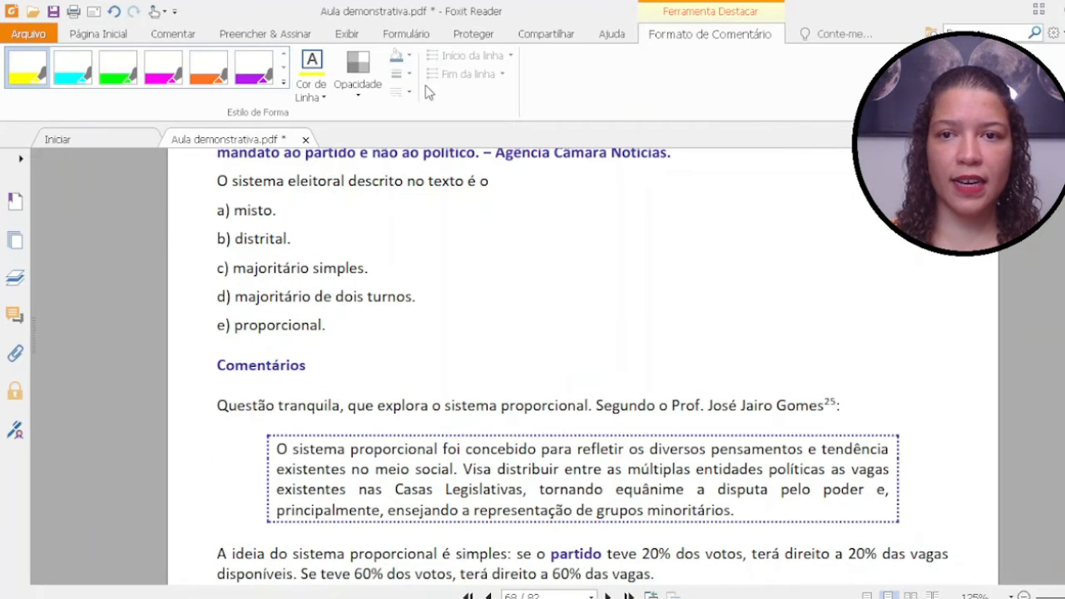
left_click(123, 35)
left_click(176, 35)
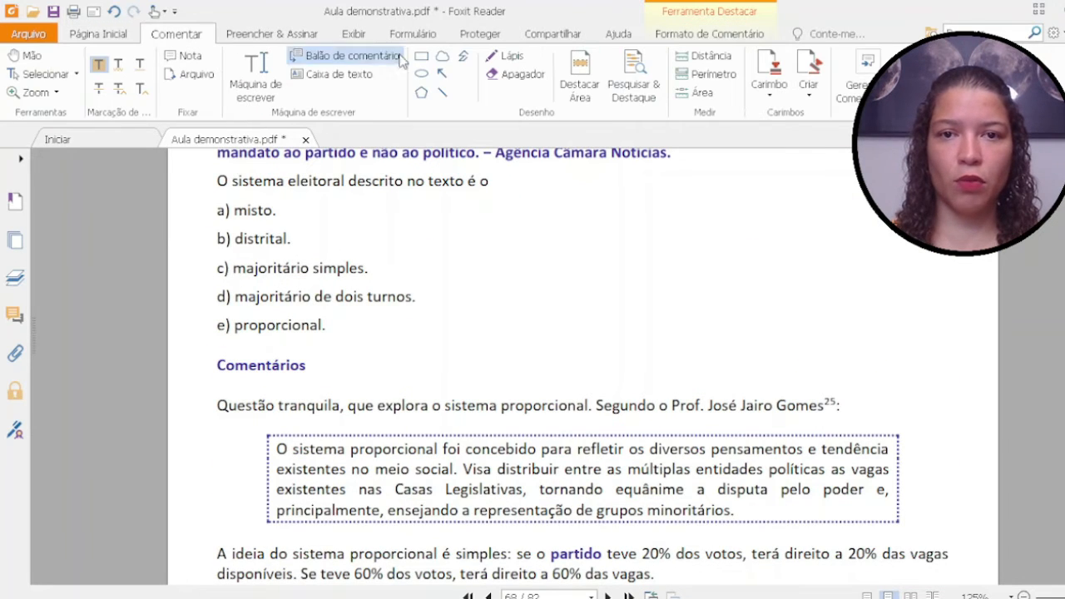
left_click(582, 93)
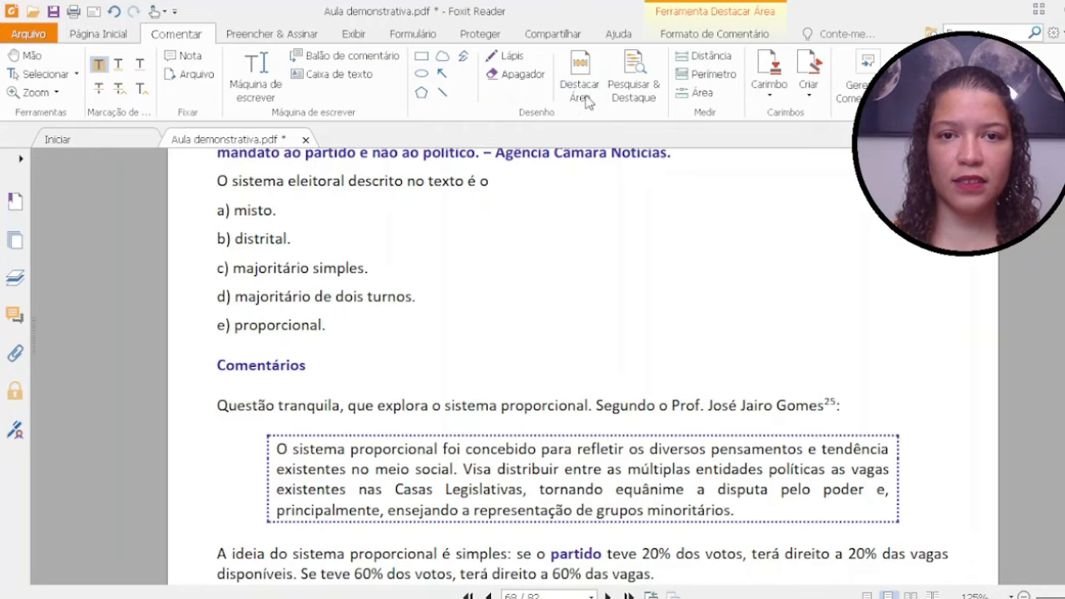
left_click_drag(531, 220, 893, 364)
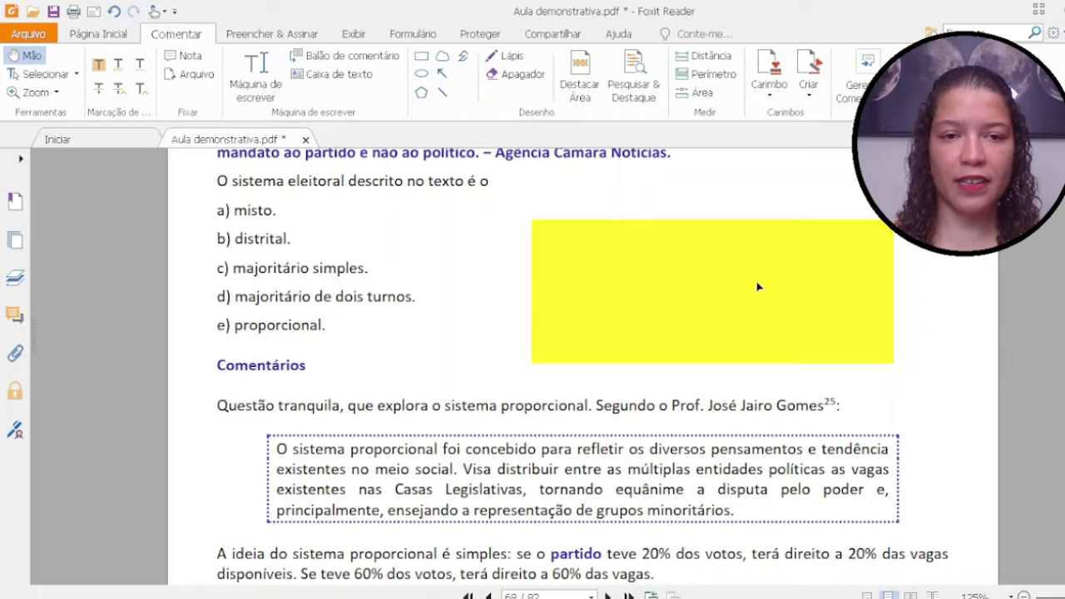
Delete the yellow area highlight and the coloured text highlights in question 1's statement.
left_click(723, 310)
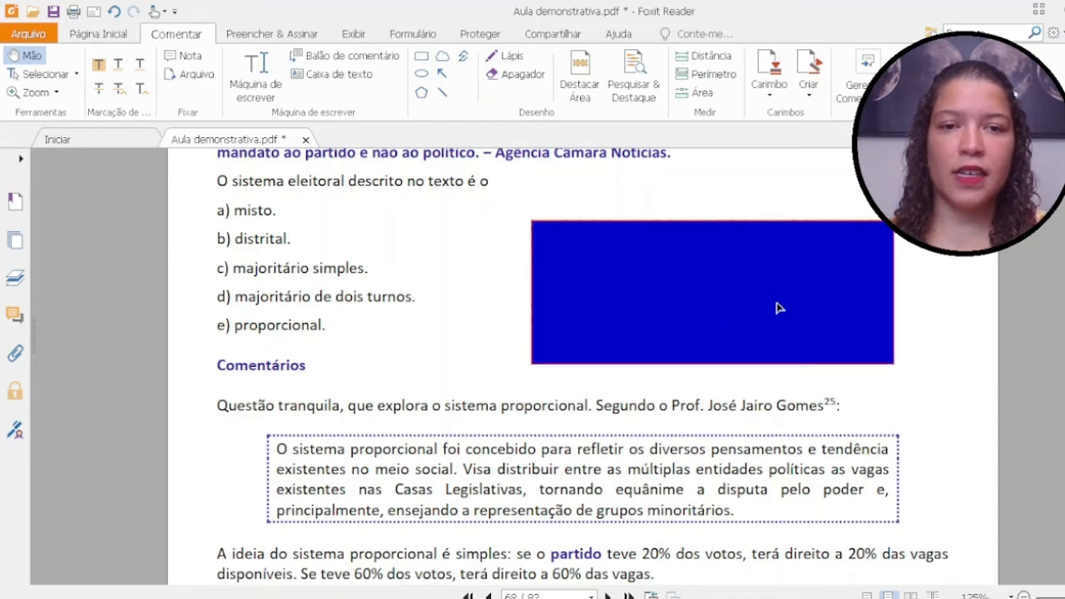
key("Delete")
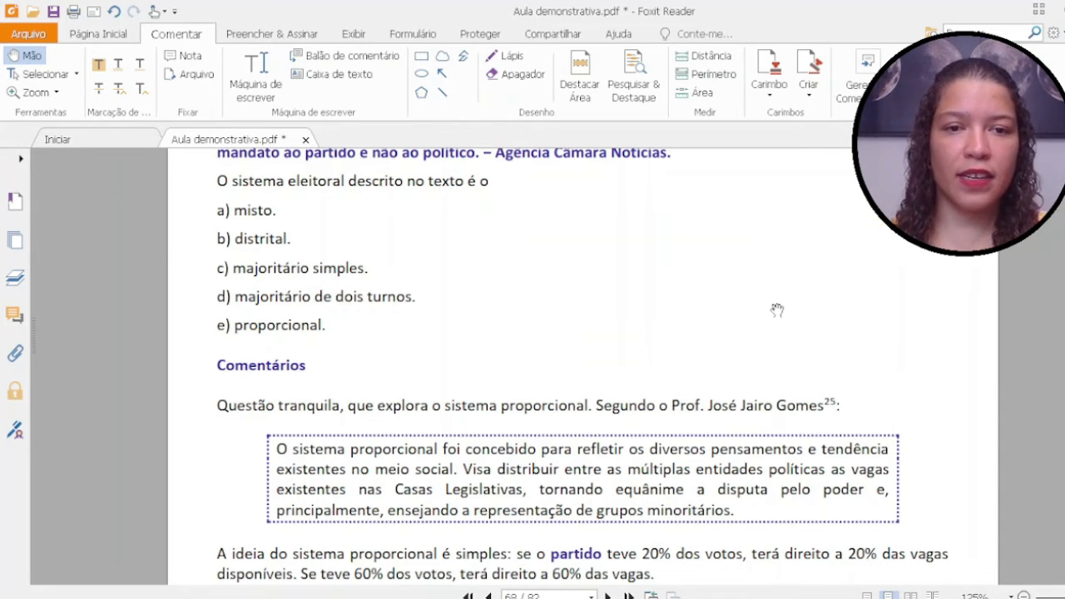
scroll(777, 310, "up", 3)
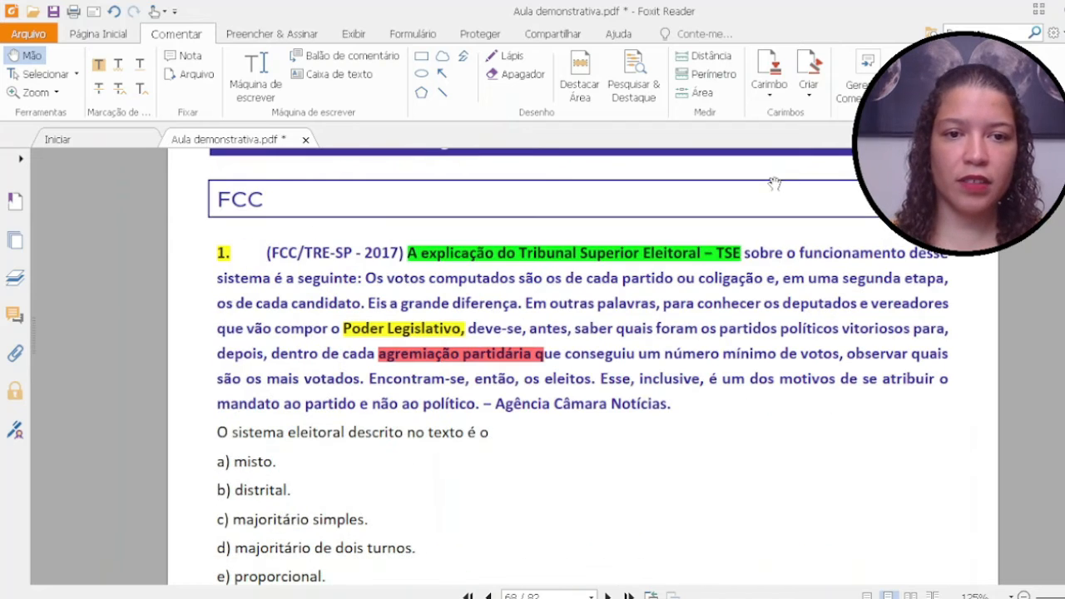
left_click(568, 258)
key("Delete")
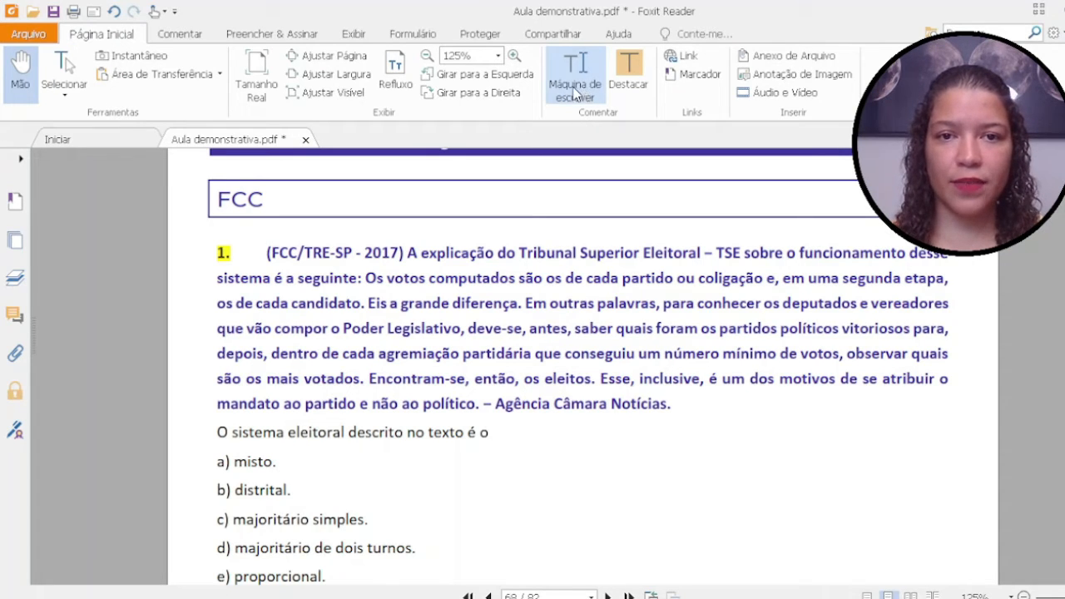
Add a typewriter comment after "Agência Câmara Notícias." reading "meu raciocínio para essa questão foi o seguinte:", followed by a new line.
left_click(576, 92)
left_click(684, 404)
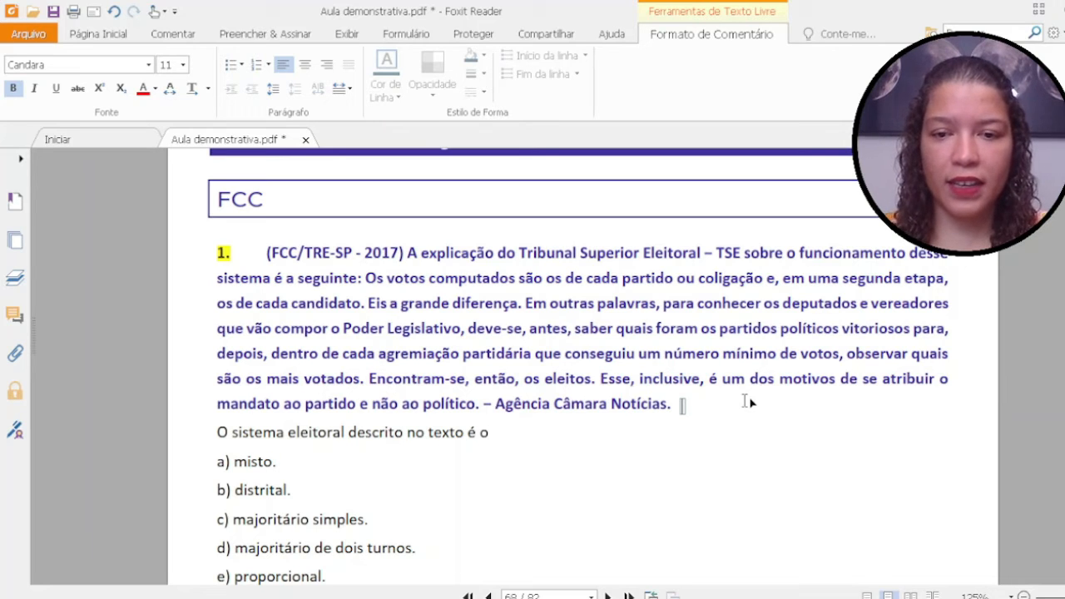
type("meu raciocínio para es")
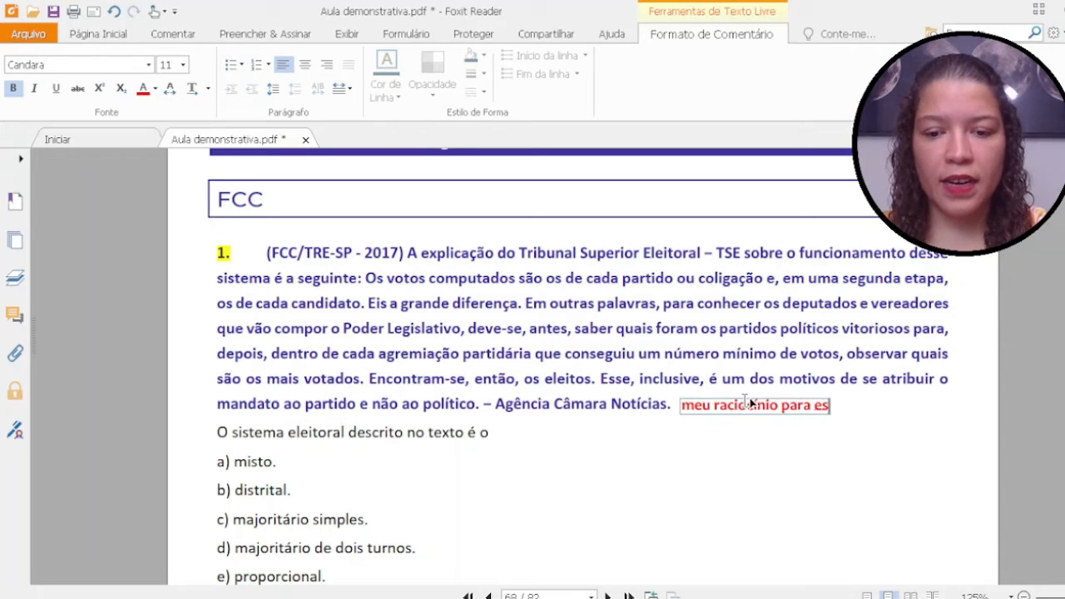
type("sa questão")
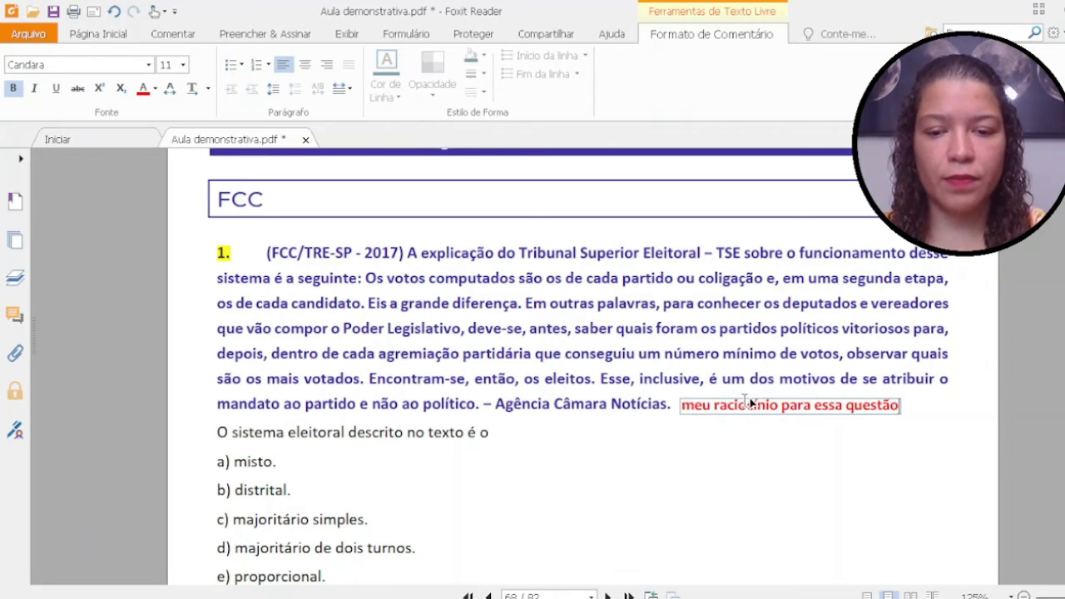
type(" foi o seguinte")
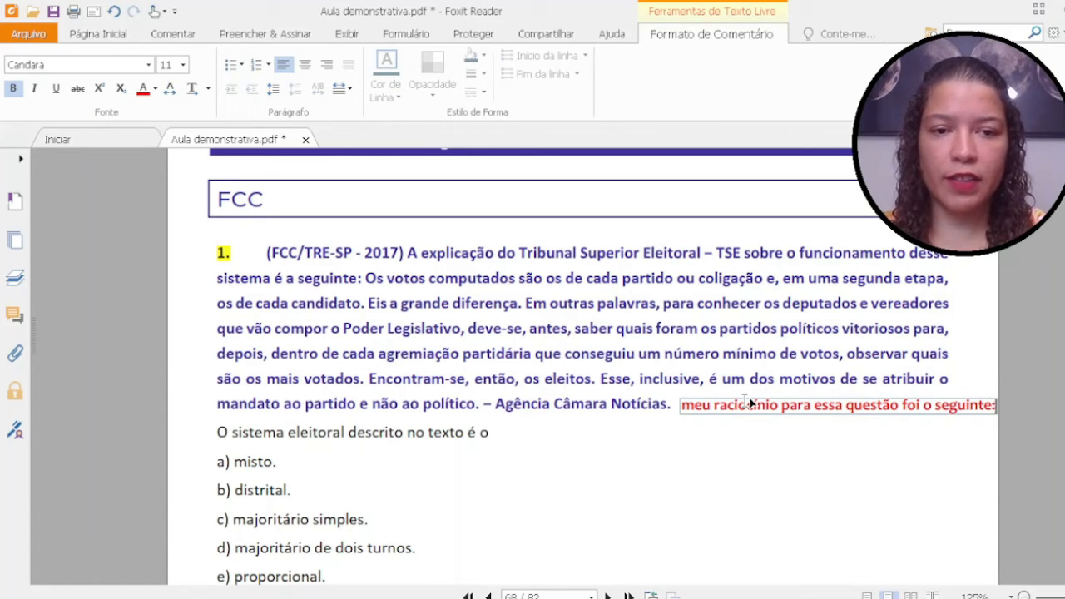
type(":")
key("Return")
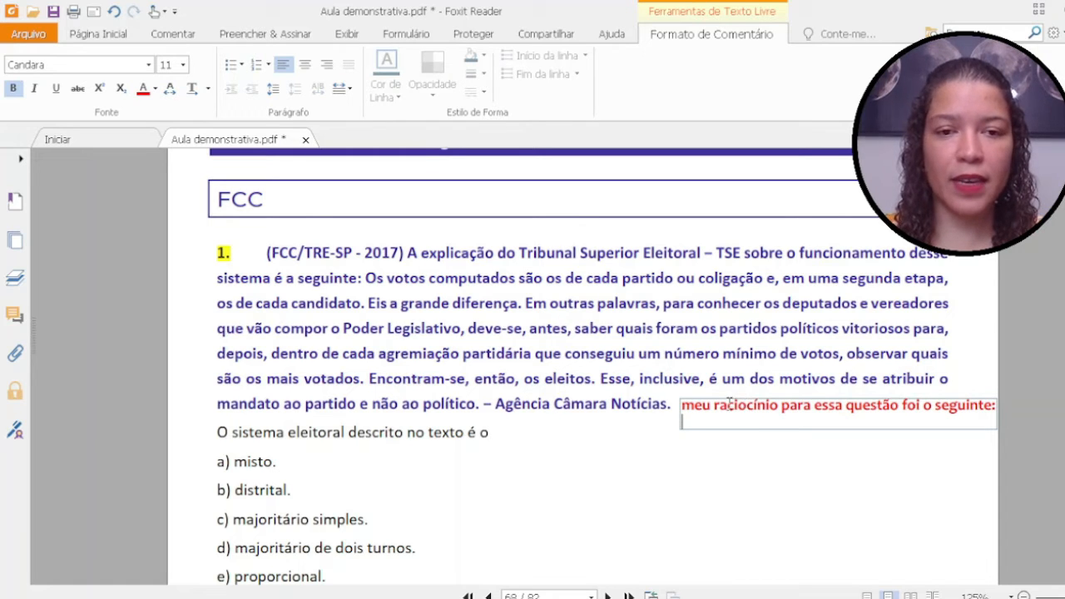
Fill the second line of the typewriter comment with the placeholder text "ffffffff".
triple_click(725, 401)
left_click(718, 424)
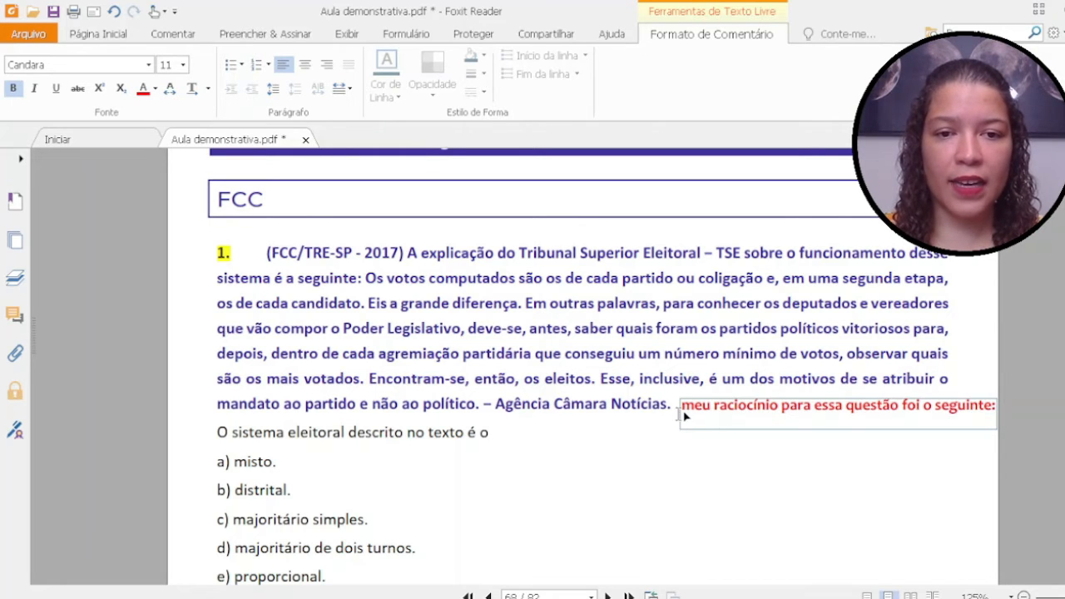
type("ffffffff")
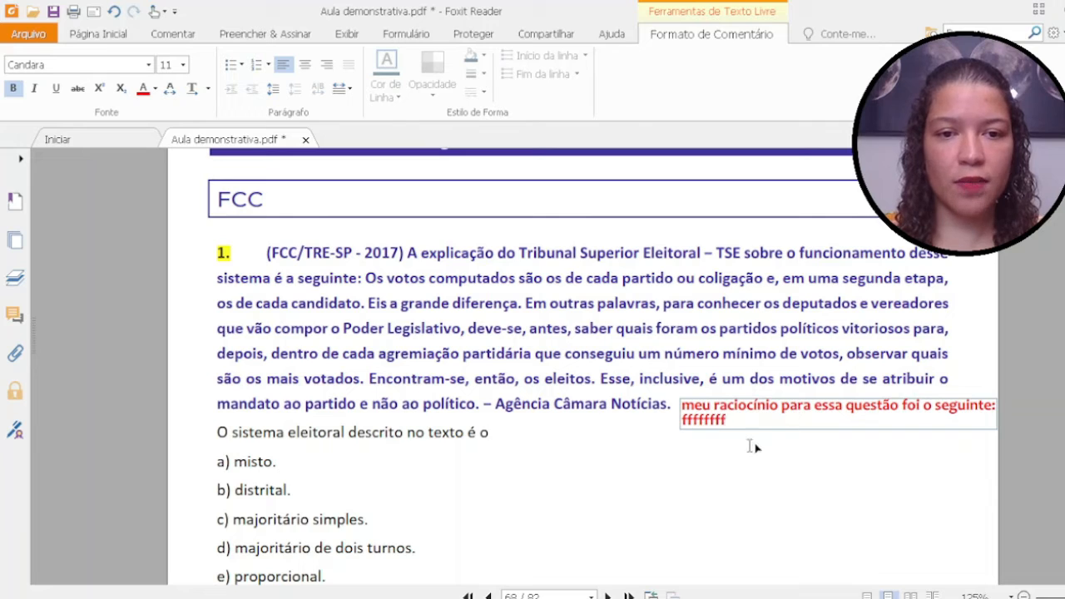
Move the typewriter comment into the blank space beside question 1's first answer options.
left_click(729, 421)
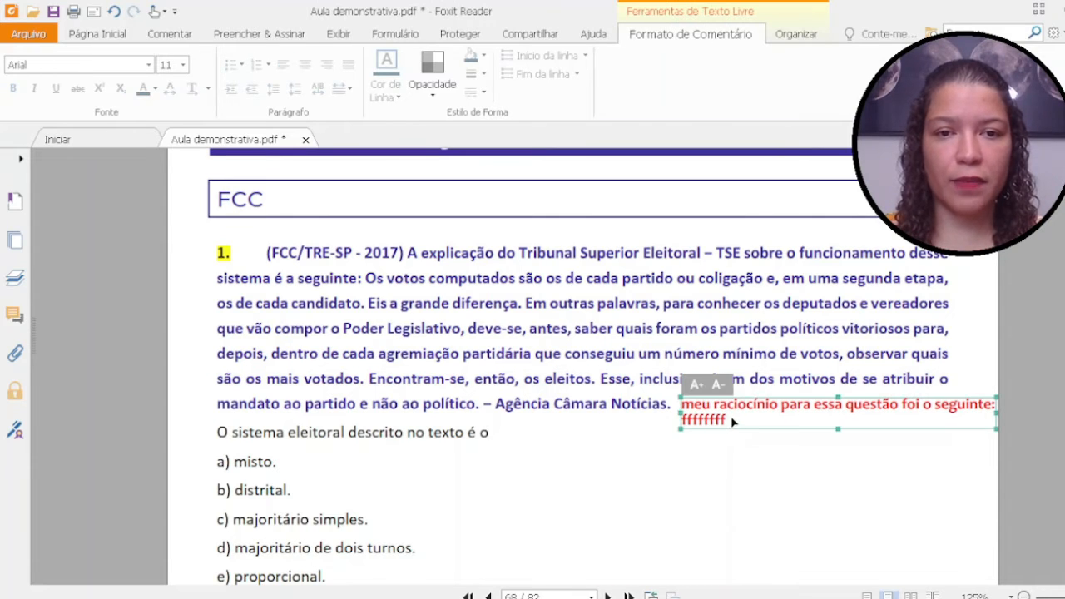
left_click_drag(743, 421, 566, 470)
scroll(628, 479, "down", 3)
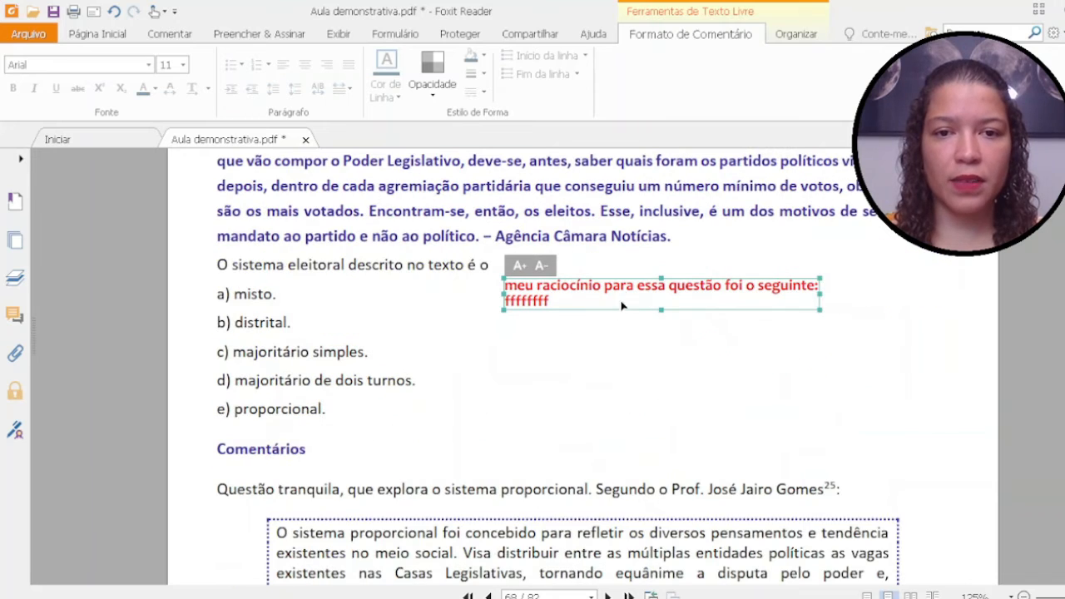
scroll(616, 285, "up", 2)
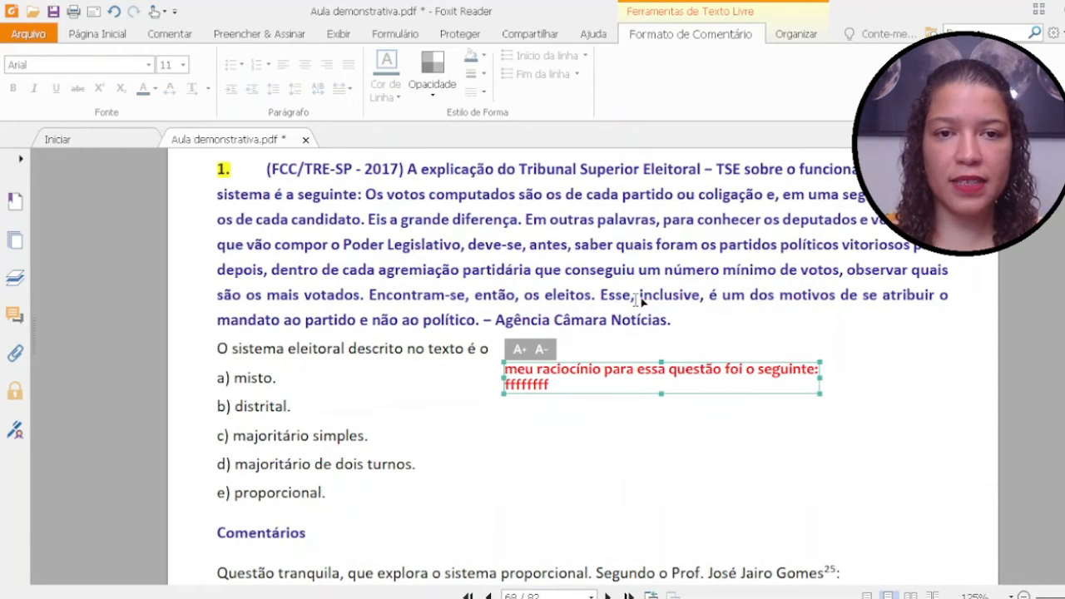
scroll(710, 399, "down", 2)
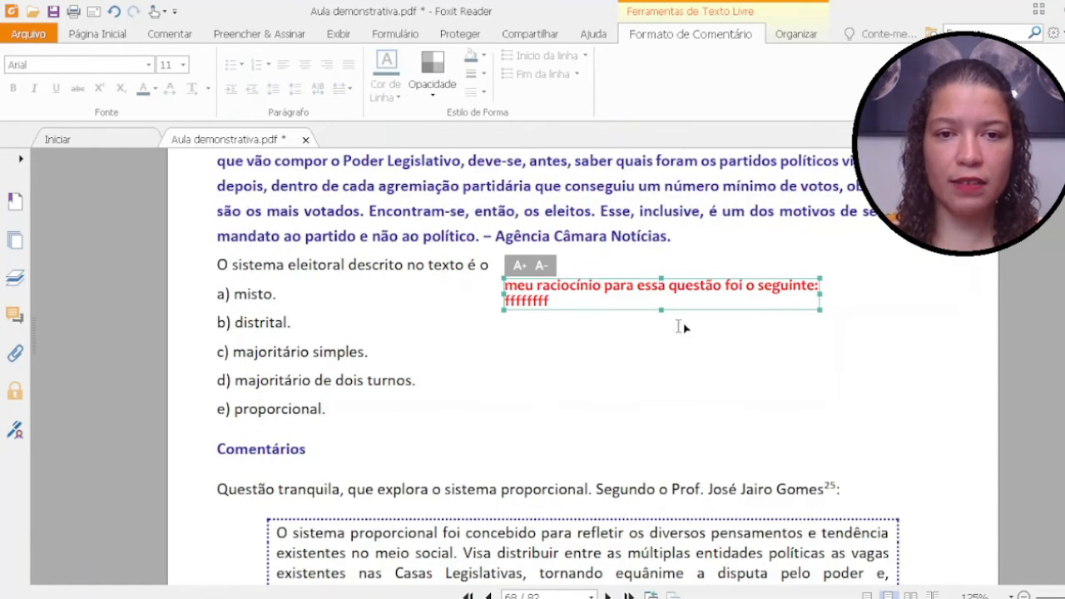
Move the typewriter comment just below the dotted quotation box under Comentários and place the text cursor in its second line.
scroll(675, 316, "down", 2)
left_click_drag(622, 218, 595, 541)
scroll(739, 420, "down", 4)
scroll(641, 435, "up", 2)
left_click(515, 456)
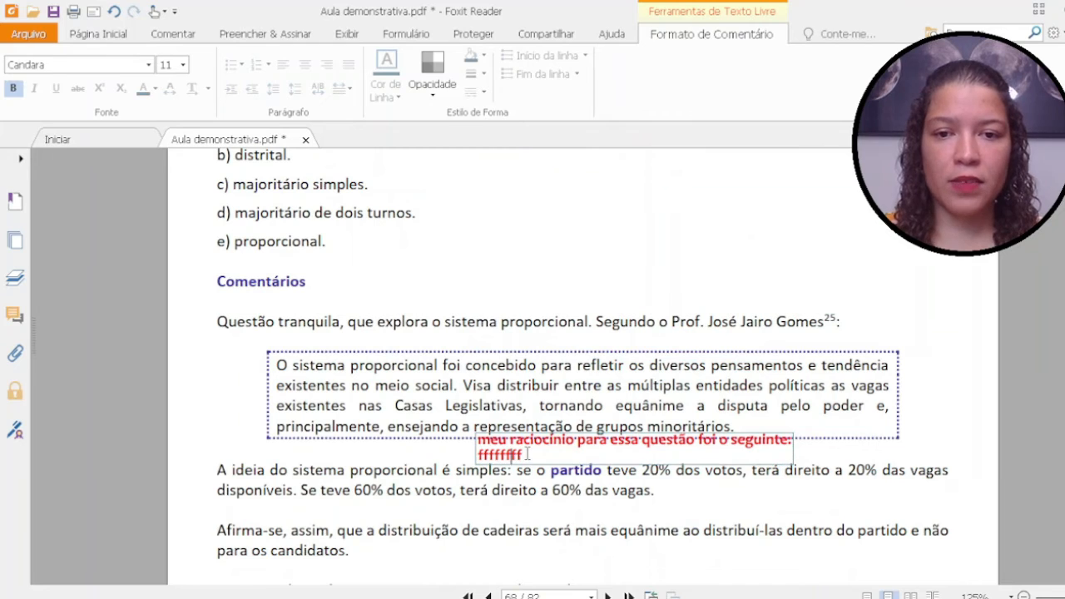
Remove the bold from all of the typewriter comment's text and move the comment to the blank space right of the Comentários heading.
left_click_drag(524, 456, 457, 441)
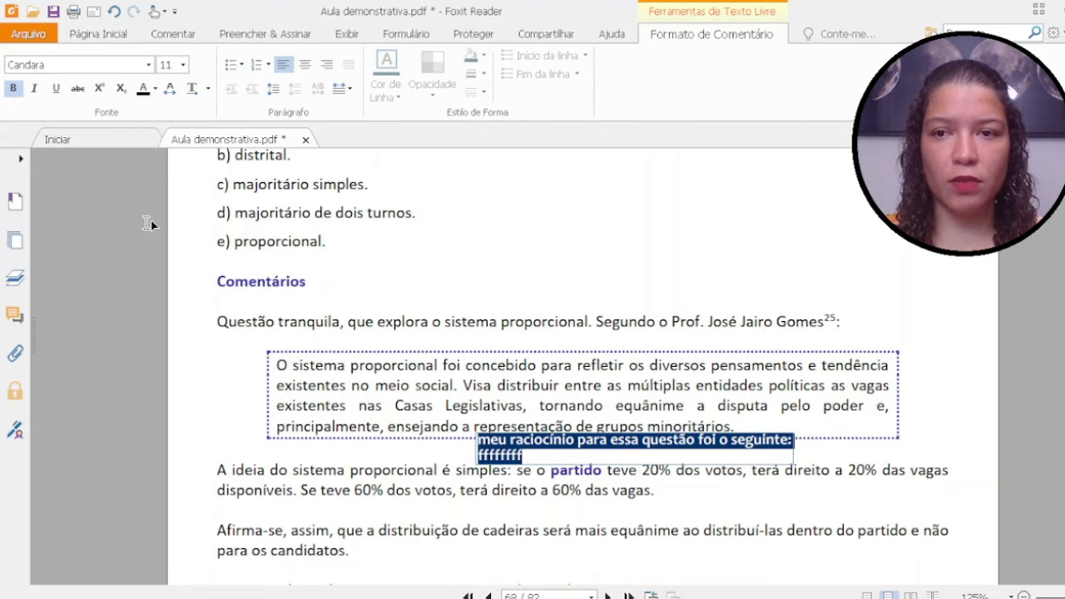
left_click(13, 91)
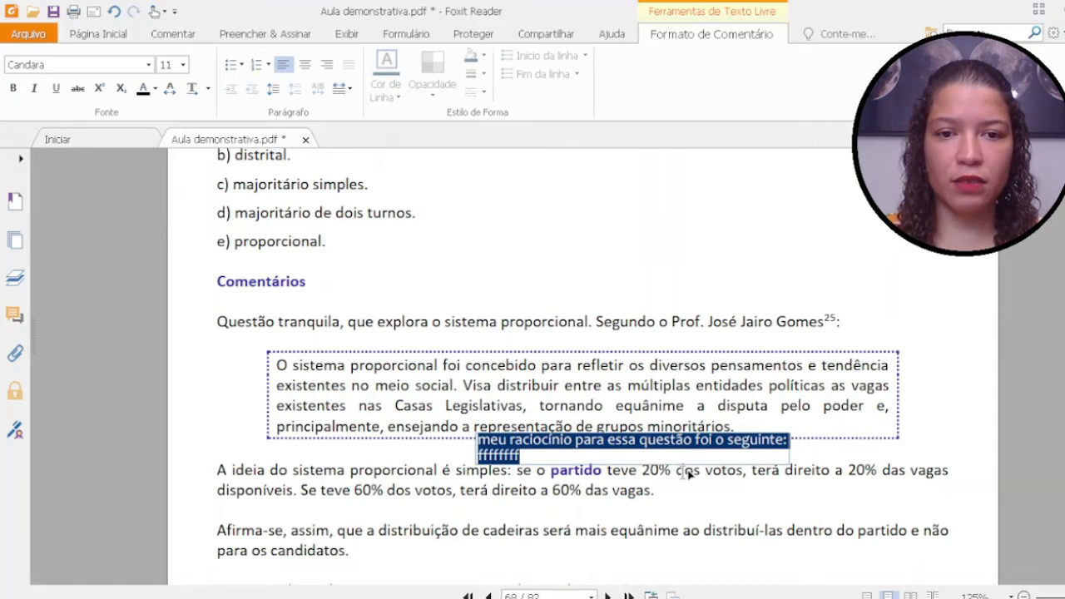
left_click(799, 478)
left_click_drag(638, 451, 600, 289)
Change the colour of all the text in the typewriter comment beside the Comentários heading to green.
double_click(666, 303)
double_click(666, 301)
left_click(645, 306)
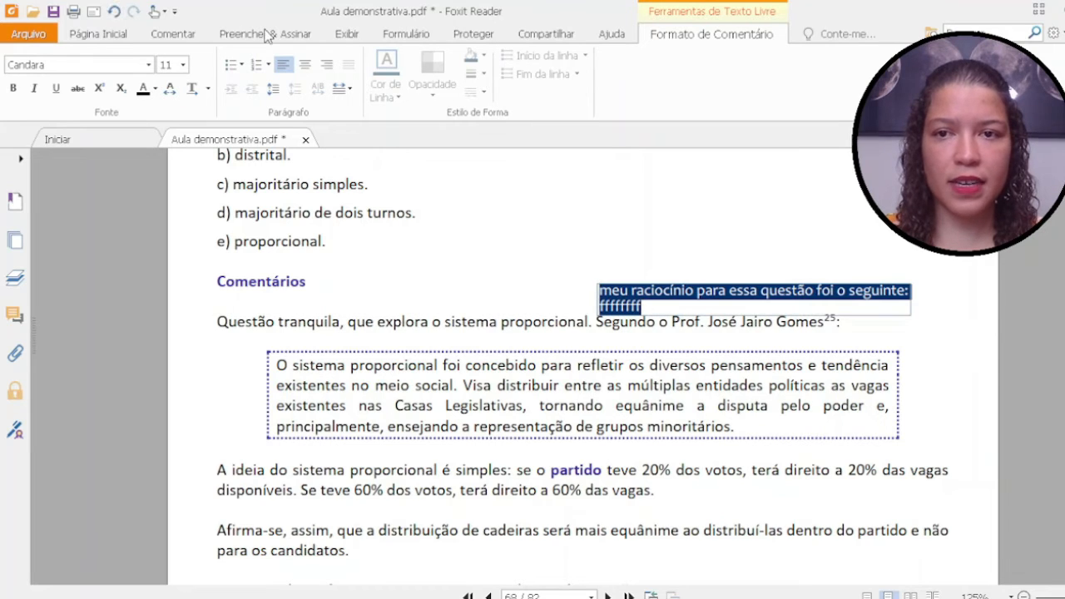
left_click(225, 236)
left_click(933, 262)
left_click(805, 300)
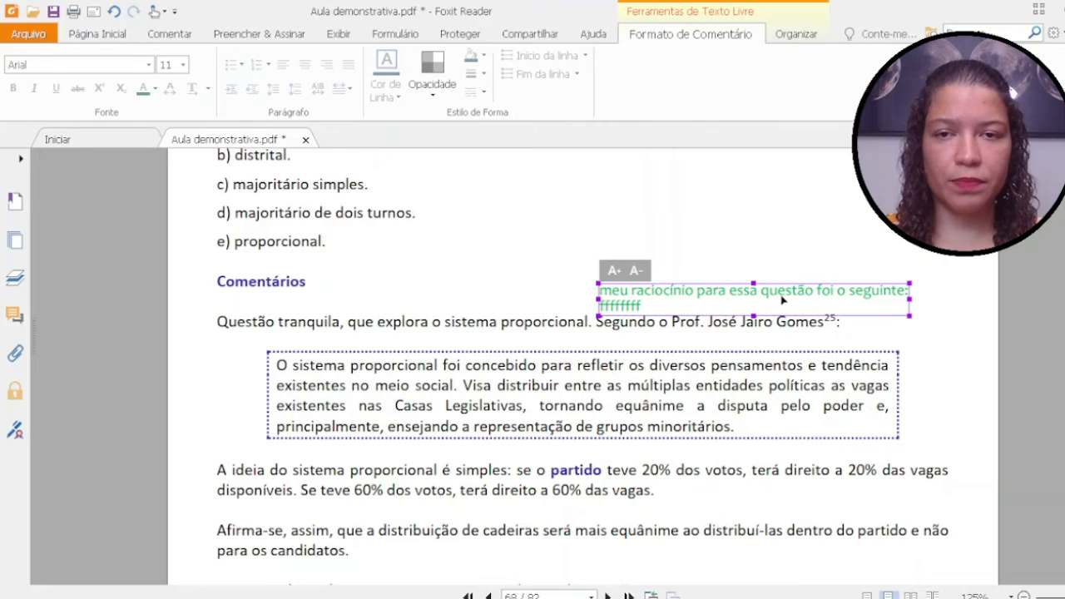
Draw an arrow from just above the dotted quotation box up to answer option "e) proporcional.".
left_click(123, 32)
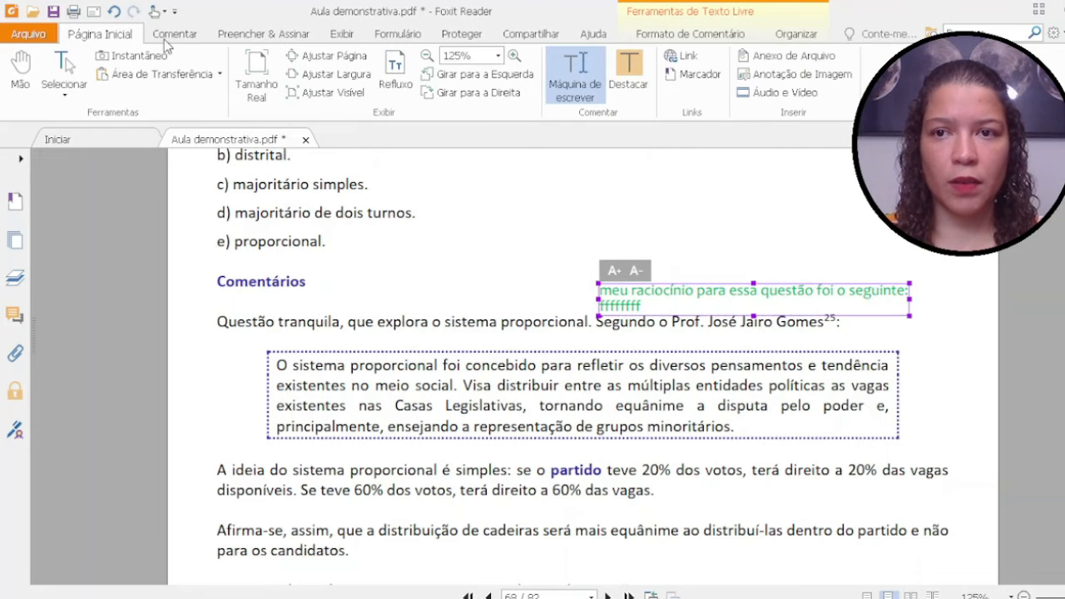
left_click(168, 37)
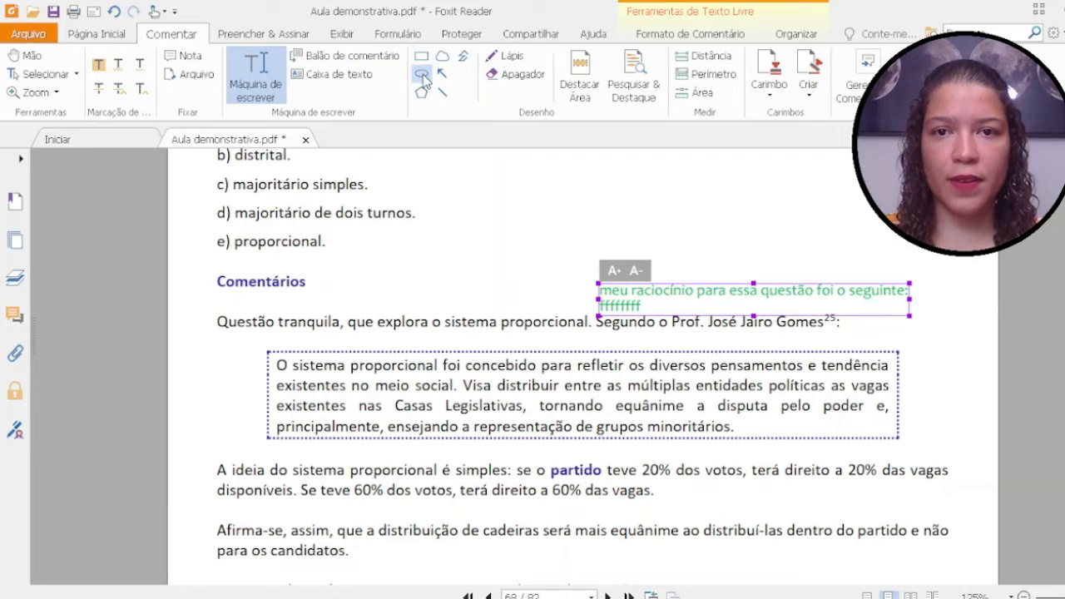
left_click(444, 74)
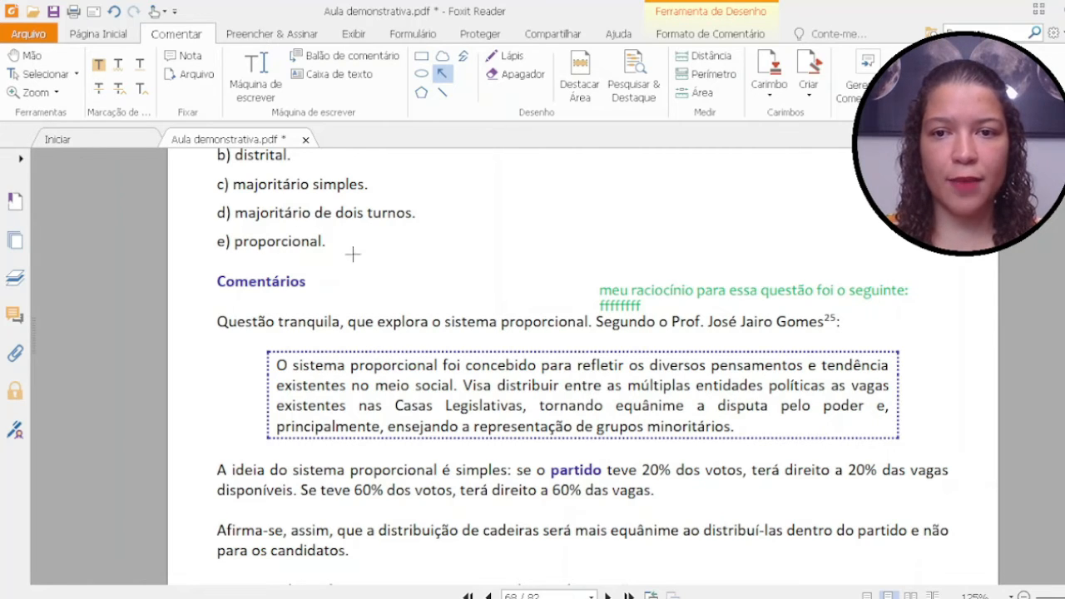
mouse_move(403, 341)
left_mouse_down()
mouse_move(320, 243)
mouse_move(332, 246)
left_mouse_up()
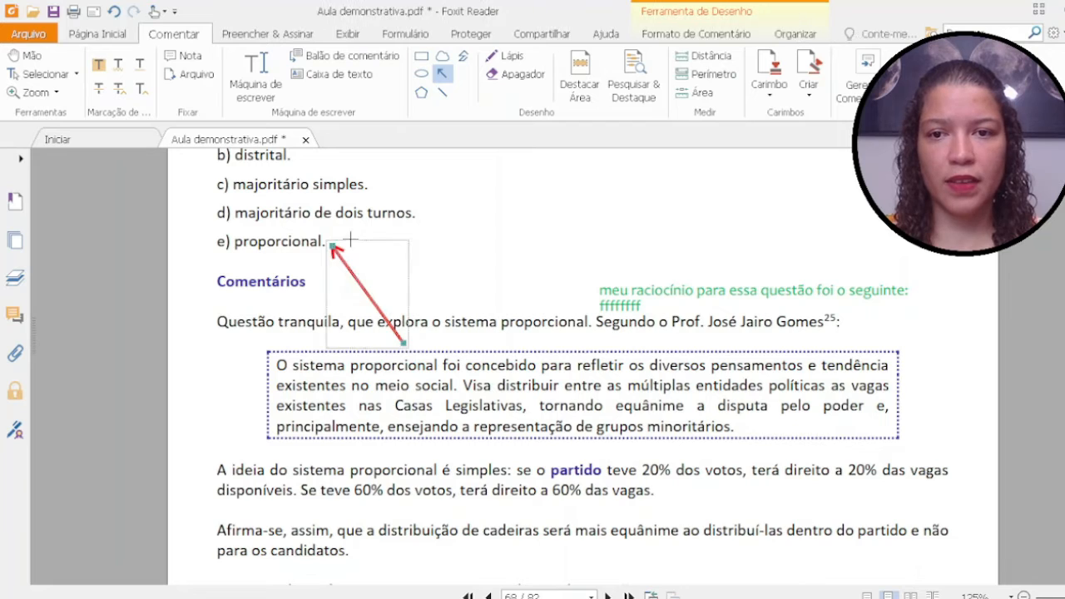
key("Escape")
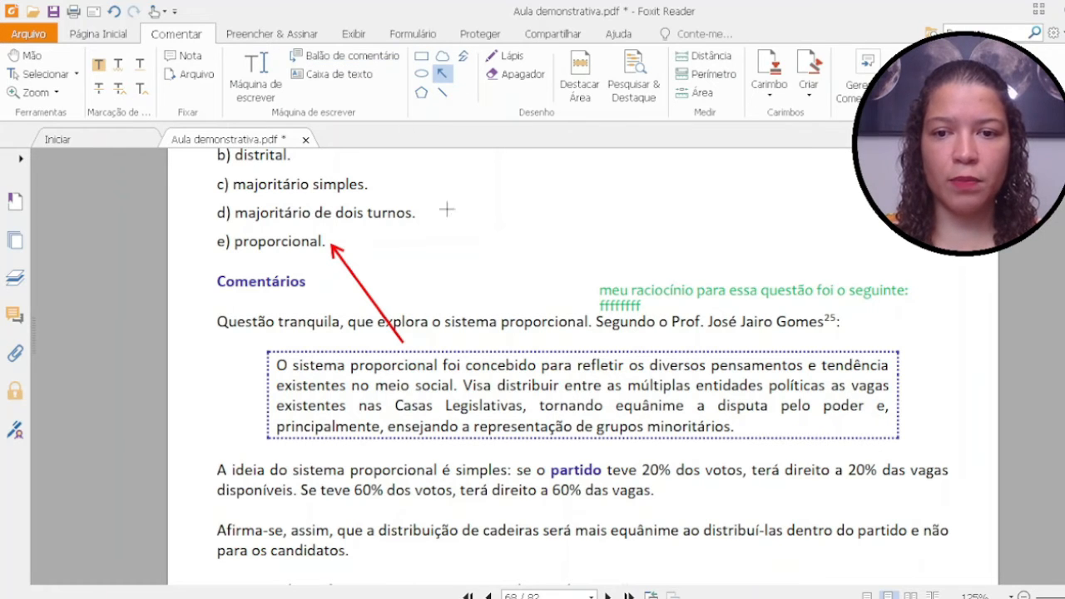
Add a callout comment pointing at "Agência Câmara Notícias.", with its box beside question 1's answer options and a row of f's as placeholder text.
scroll(333, 166, "down", 3)
scroll(557, 424, "up", 8)
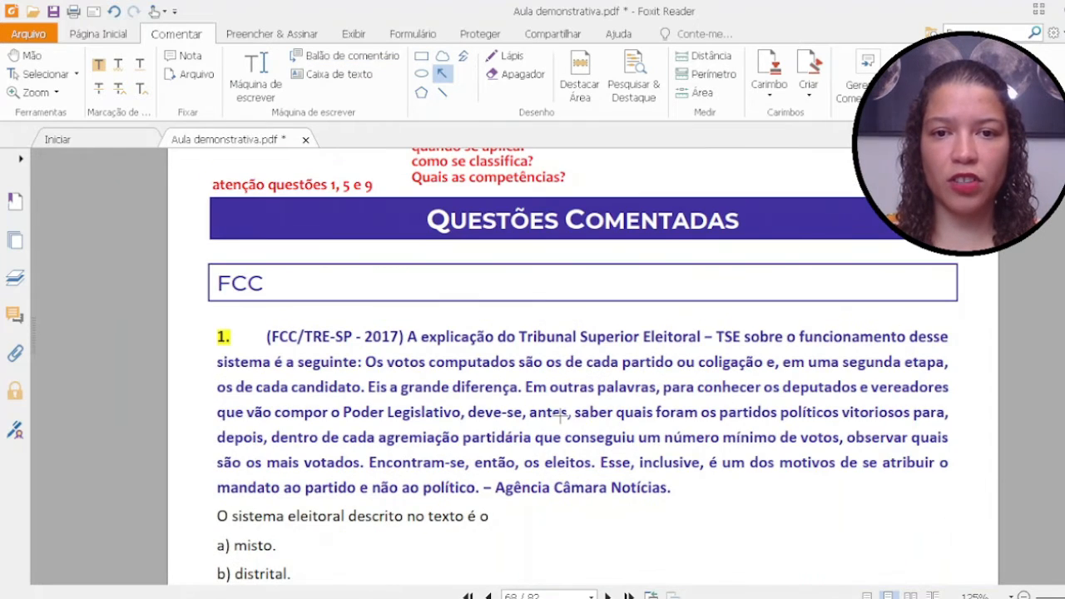
scroll(446, 326, "down", 1)
scroll(463, 337, "down", 2)
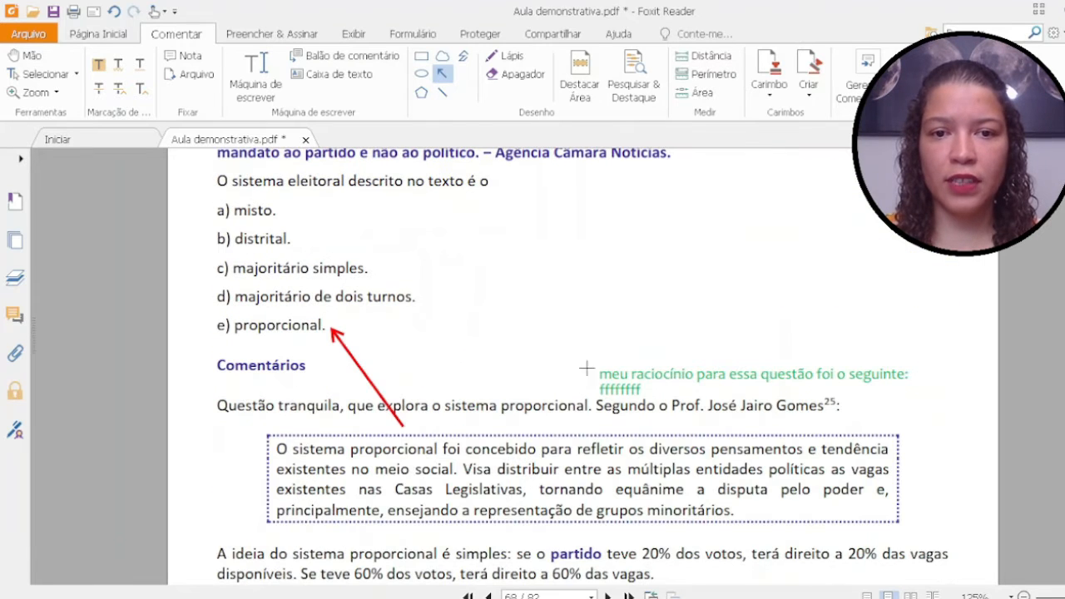
scroll(615, 379, "up", 2)
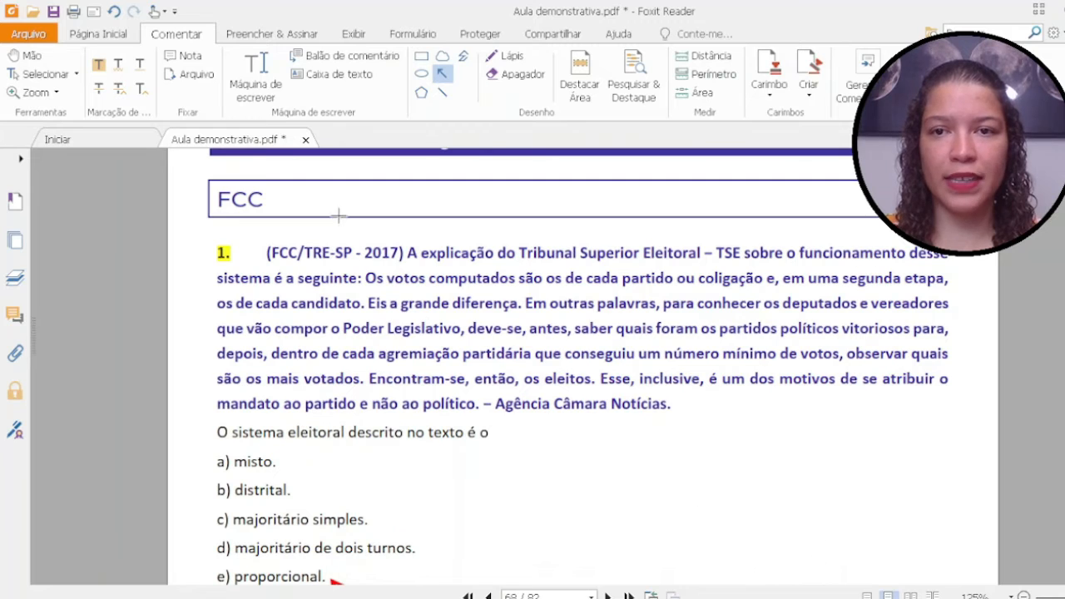
left_click(301, 56)
mouse_move(560, 416)
left_mouse_down()
mouse_move(769, 576)
mouse_move(681, 529)
mouse_move(722, 543)
left_mouse_up()
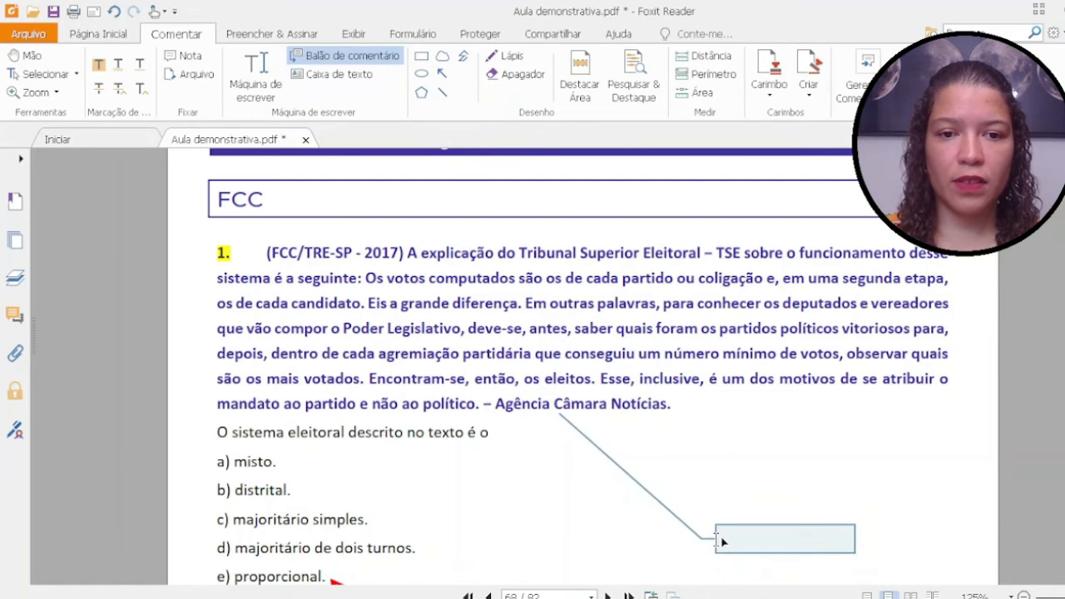
type("ffffffffffffffffffff")
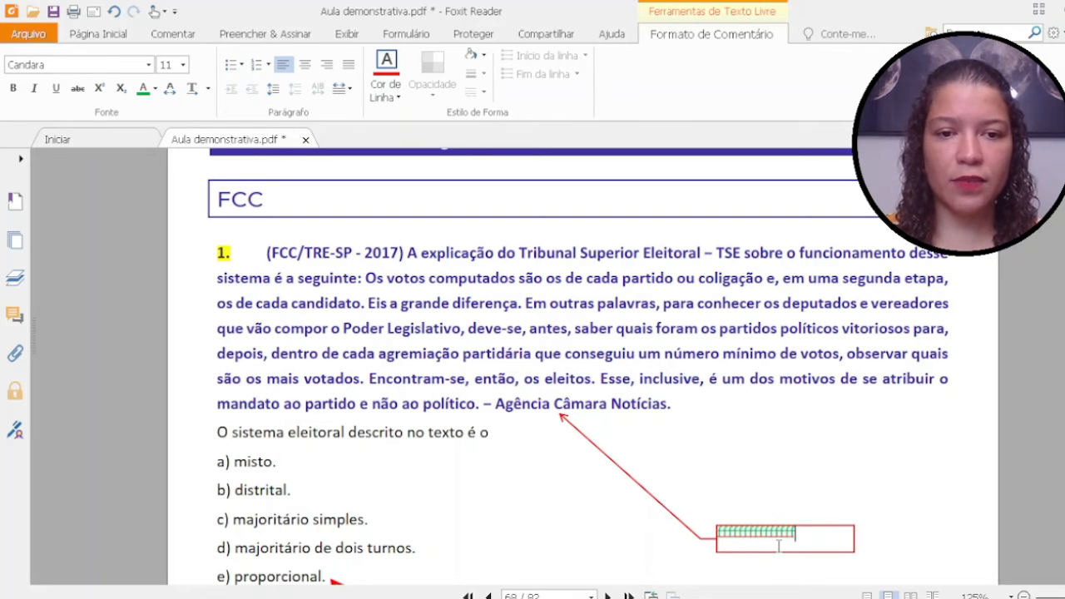
Move the callout's text box up into the right part of the FCC heading box, leaving its arrowhead at "Agência Câmara Notícias.".
left_click(869, 469)
left_click_drag(817, 537, 812, 190)
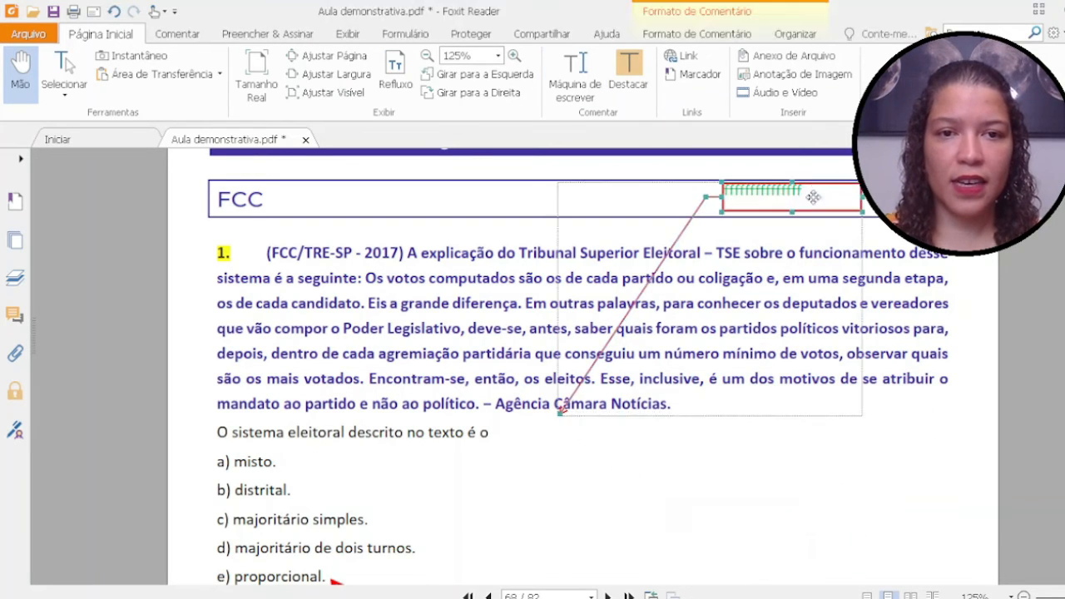
left_click(1012, 403)
Strike out the words "sistema é a seguinte:" at the start of question 1's second line.
left_click(176, 34)
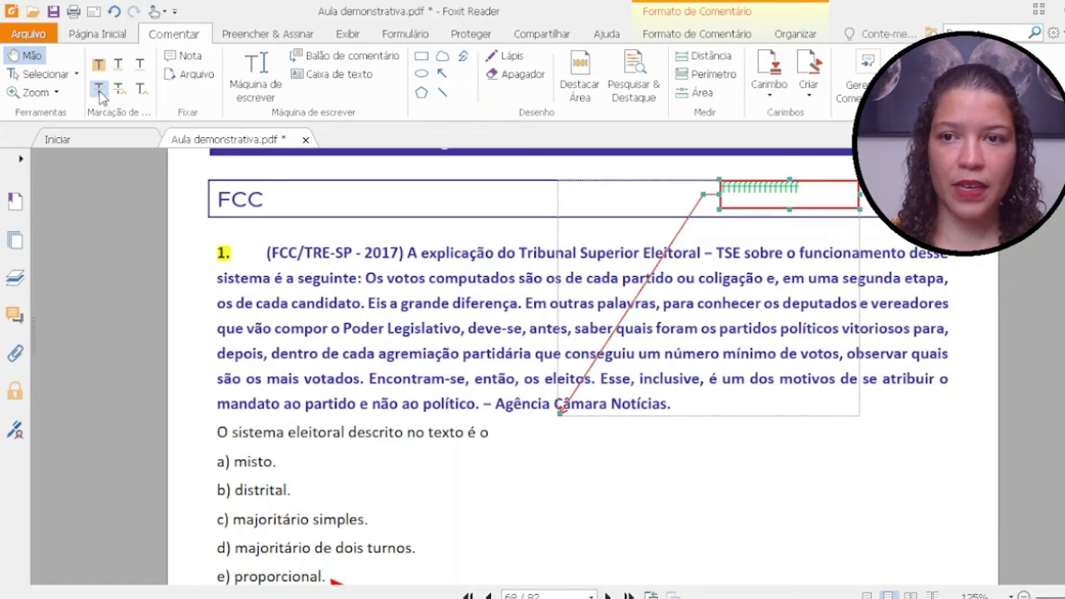
left_click(99, 88)
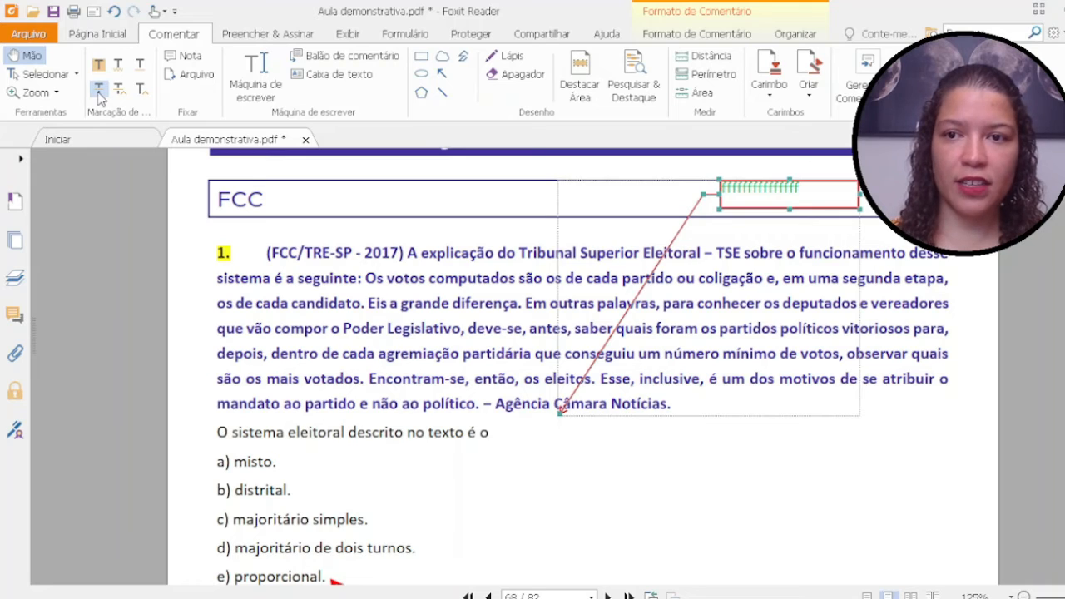
left_click_drag(218, 279, 380, 276)
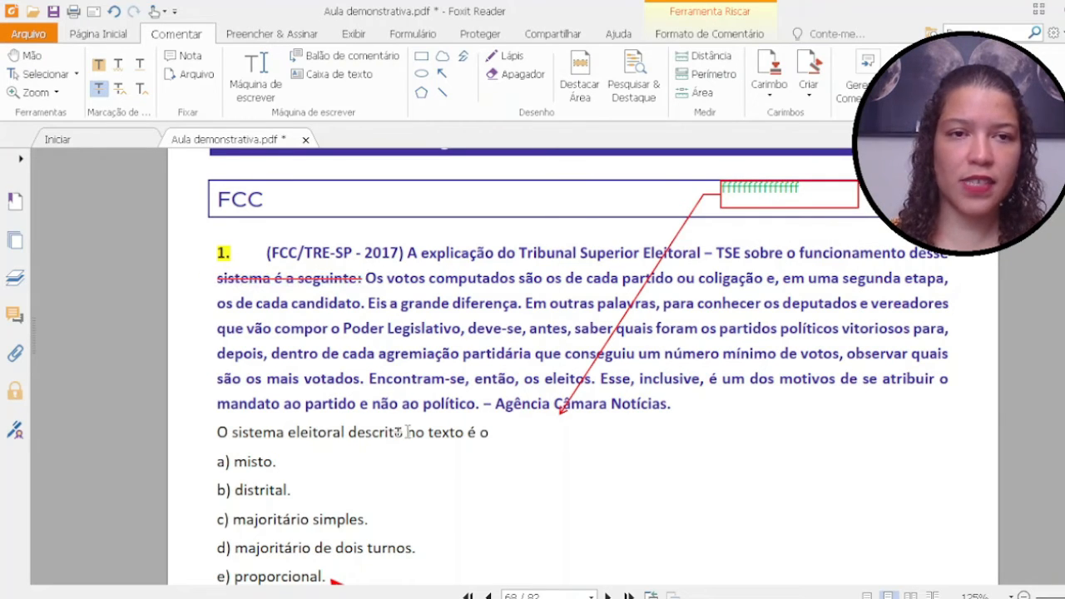
left_click(266, 280)
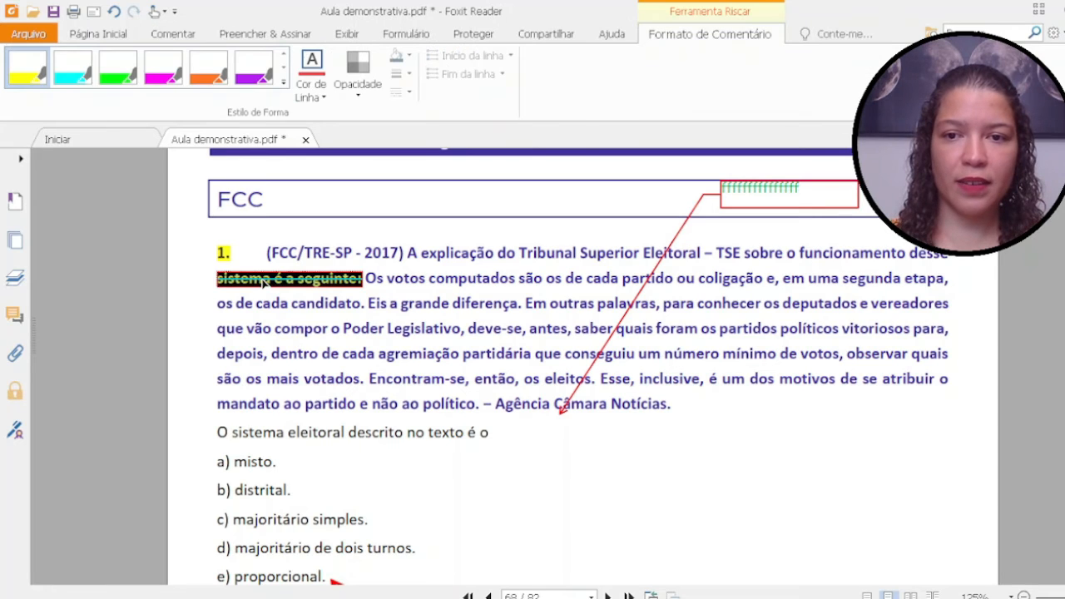
left_click(243, 302)
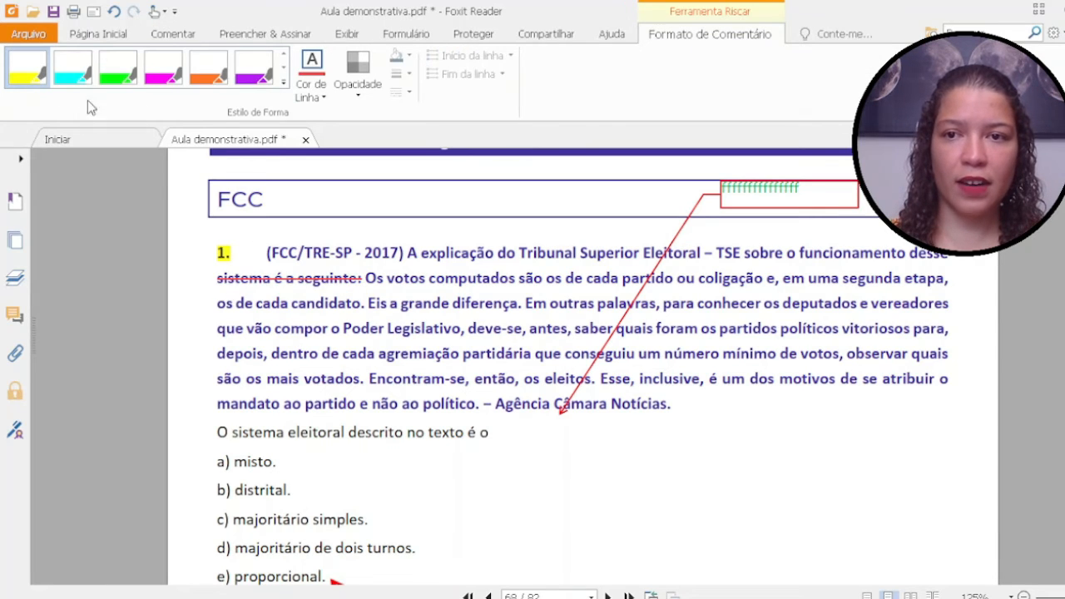
Add a typewriter comment reading "revogado pelo STF em 2023" just above the struck-out words in question 1.
left_click(101, 36)
left_click(562, 94)
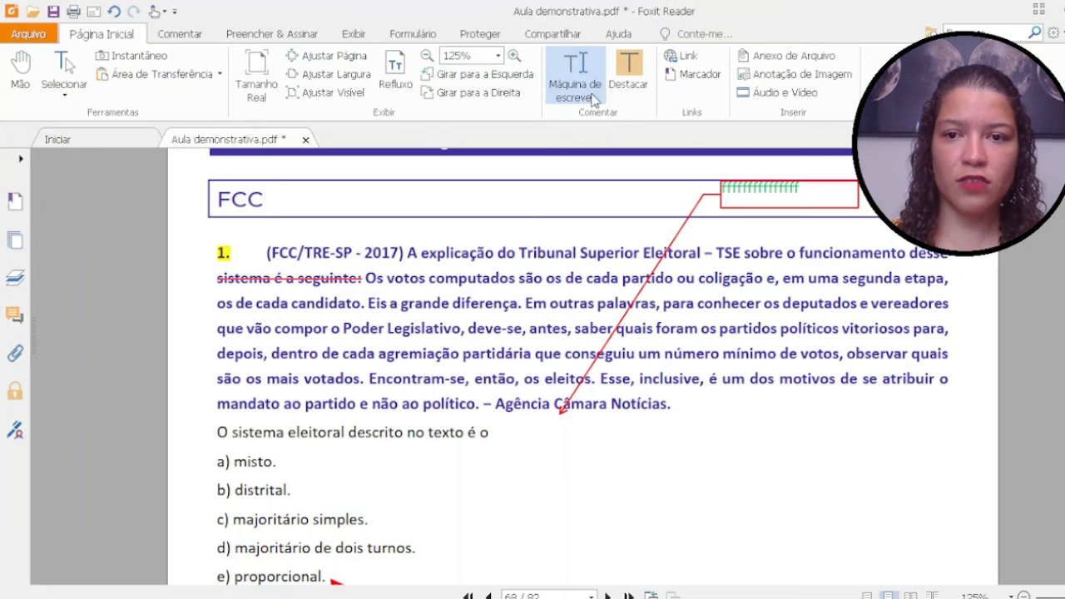
left_click(212, 269)
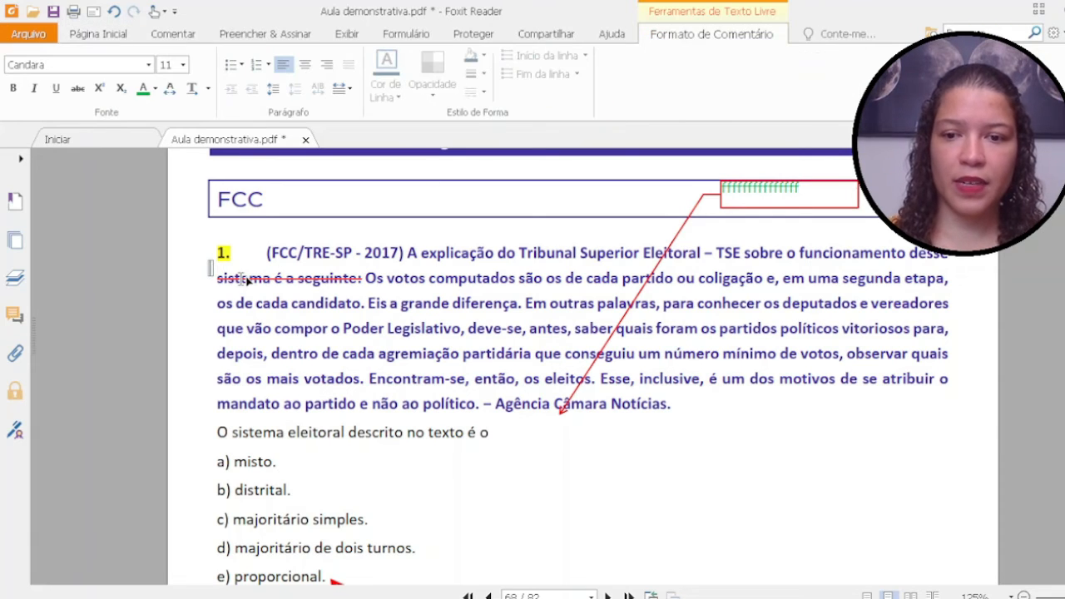
type("revogado")
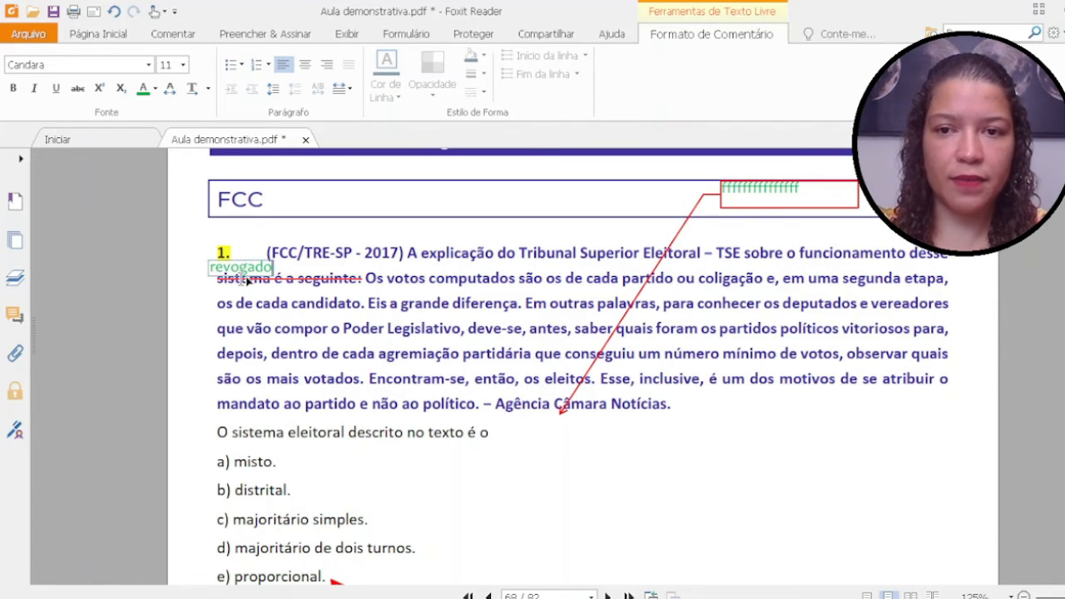
type("pelo STF")
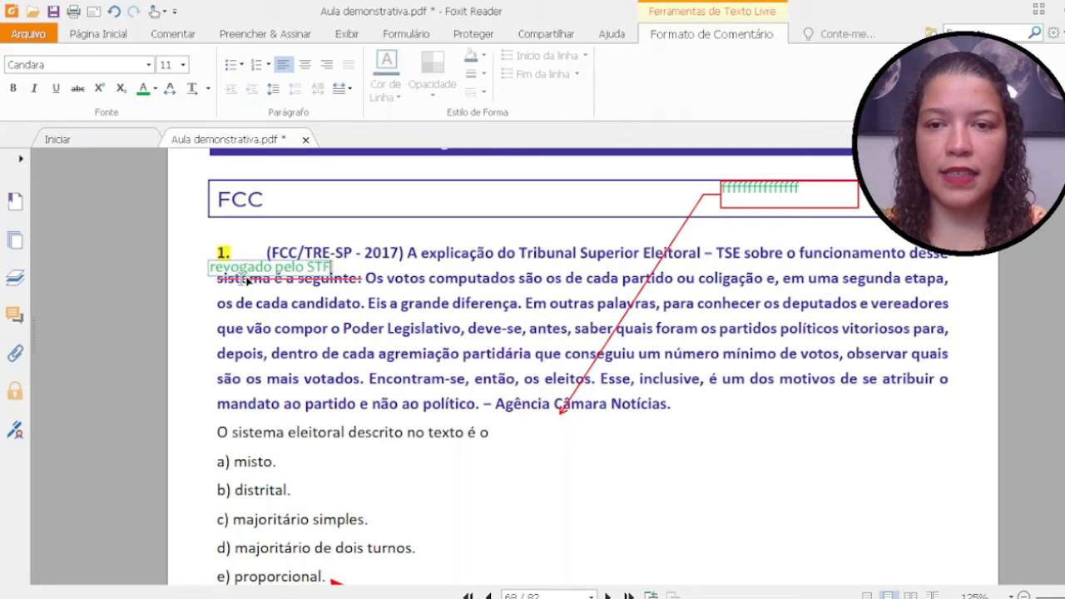
type(" em 2023")
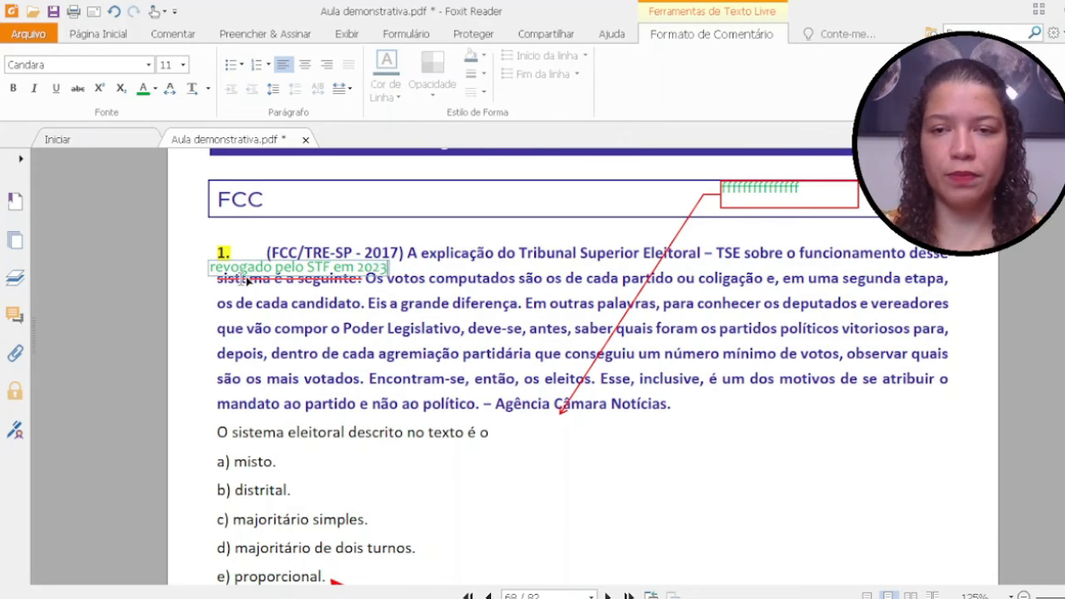
left_click(335, 223)
Move the "revogado pelo STF em 2023" comment to just below the struck-out words.
left_click(101, 38)
left_click(20, 71)
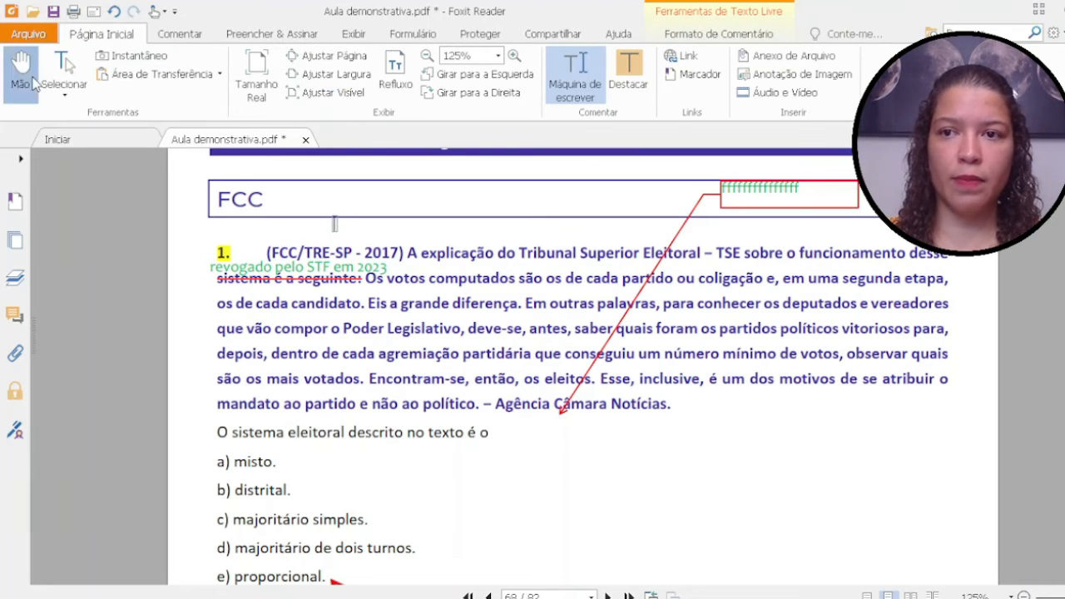
left_click(314, 271)
left_click_drag(314, 271, 321, 283)
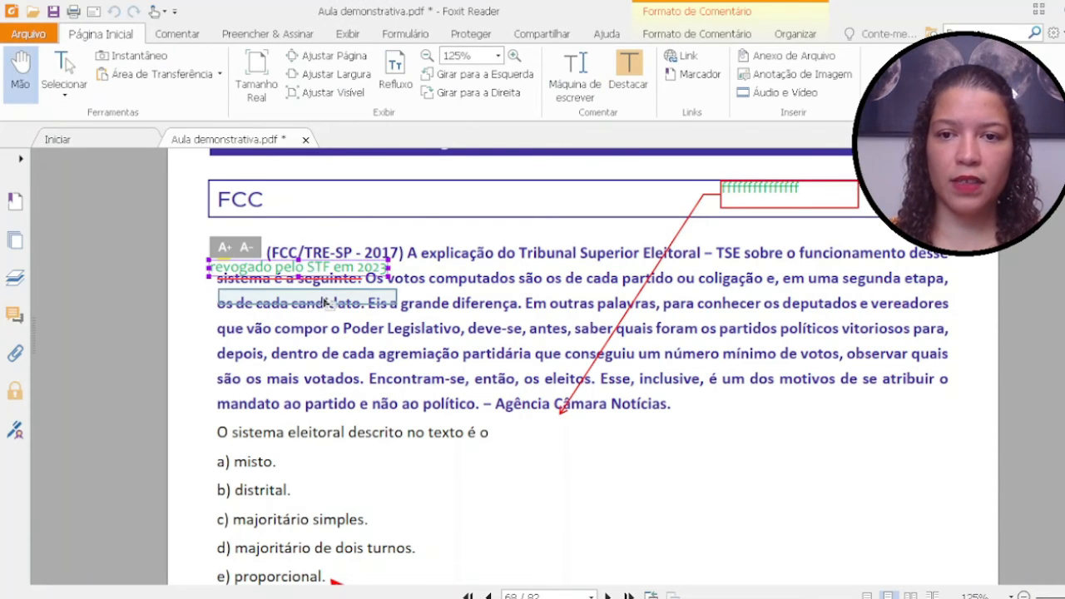
Delete the strikeout on "sistema é a seguinte:" and the "revogado pelo STF em 2023" comment.
left_click(323, 283)
key("Delete")
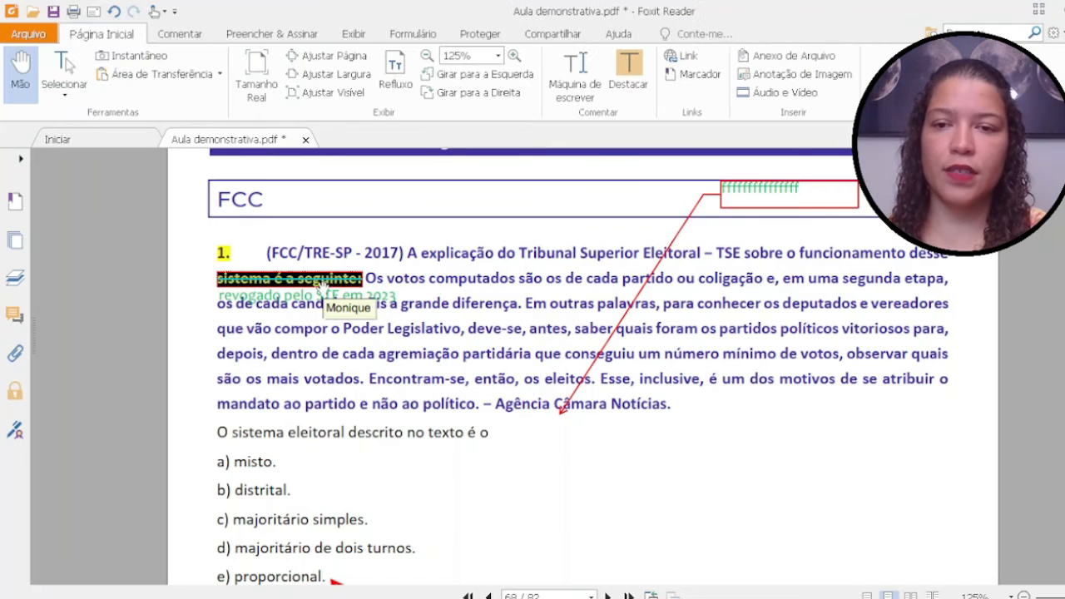
left_click(321, 301)
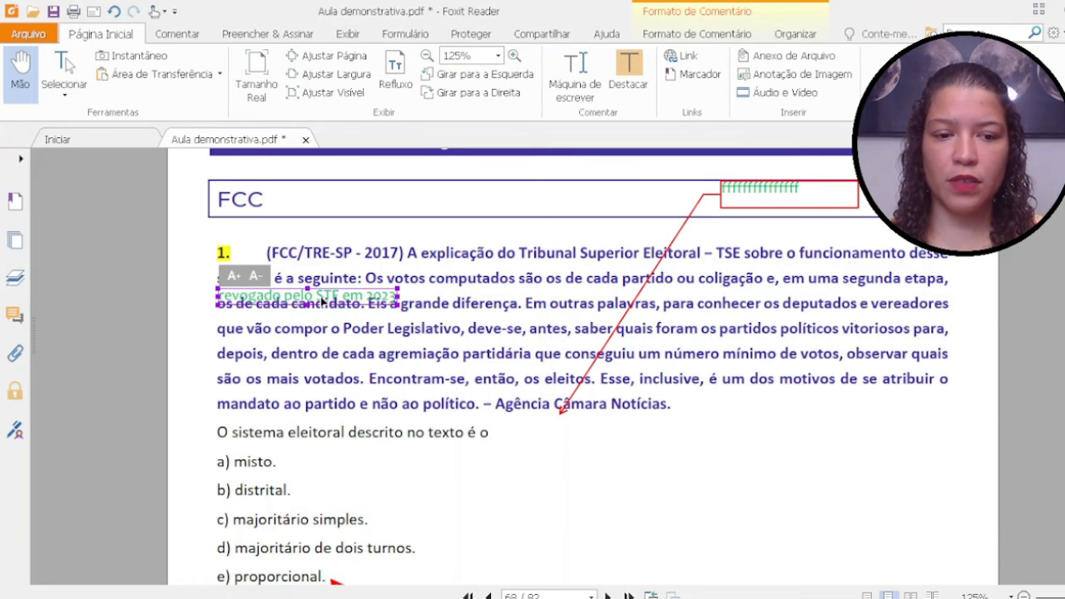
key("Delete")
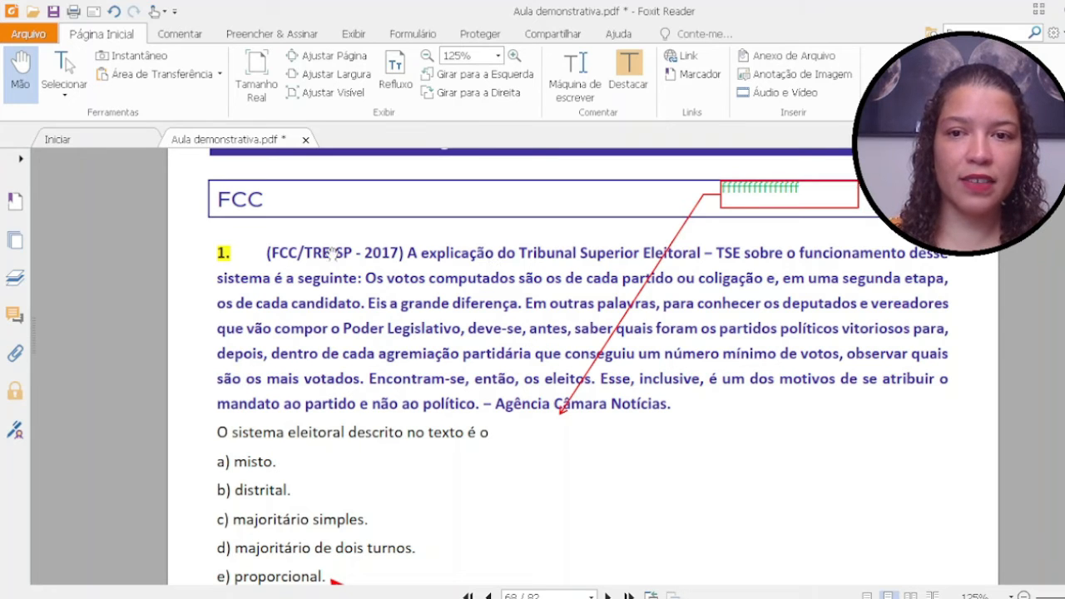
Delete the red callout beside the FCC heading, together with its arrow pointing into question 1.
scroll(720, 275, "down", 2)
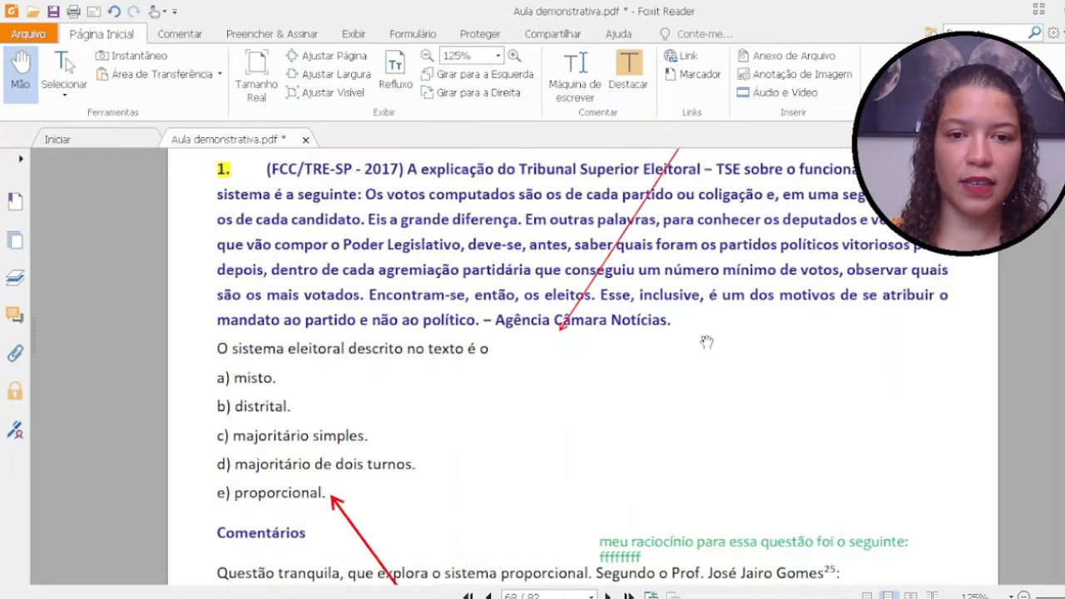
scroll(706, 342, "up", 2)
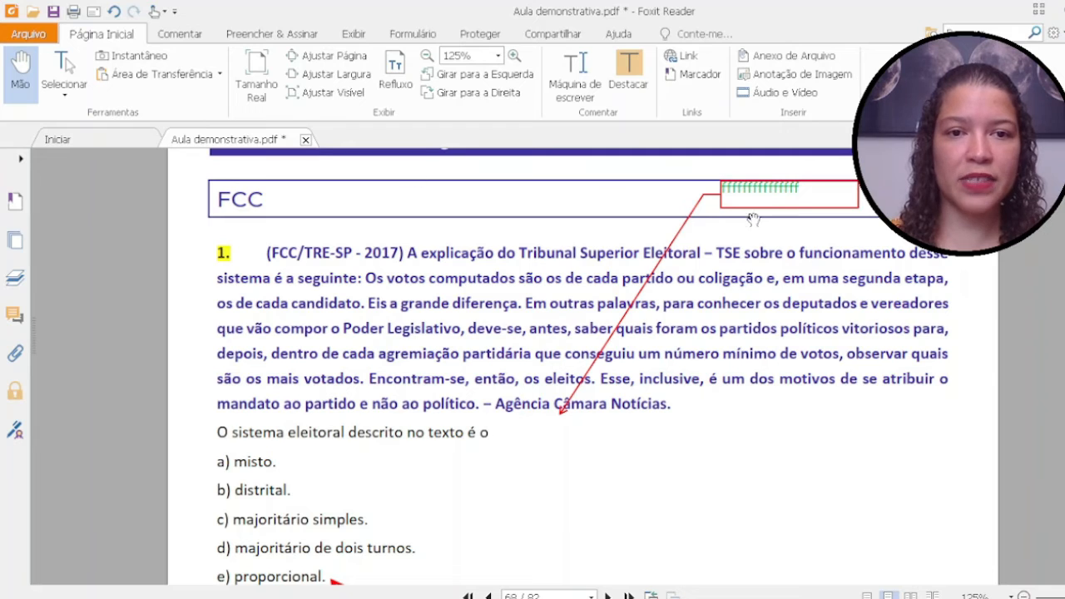
left_click(772, 199)
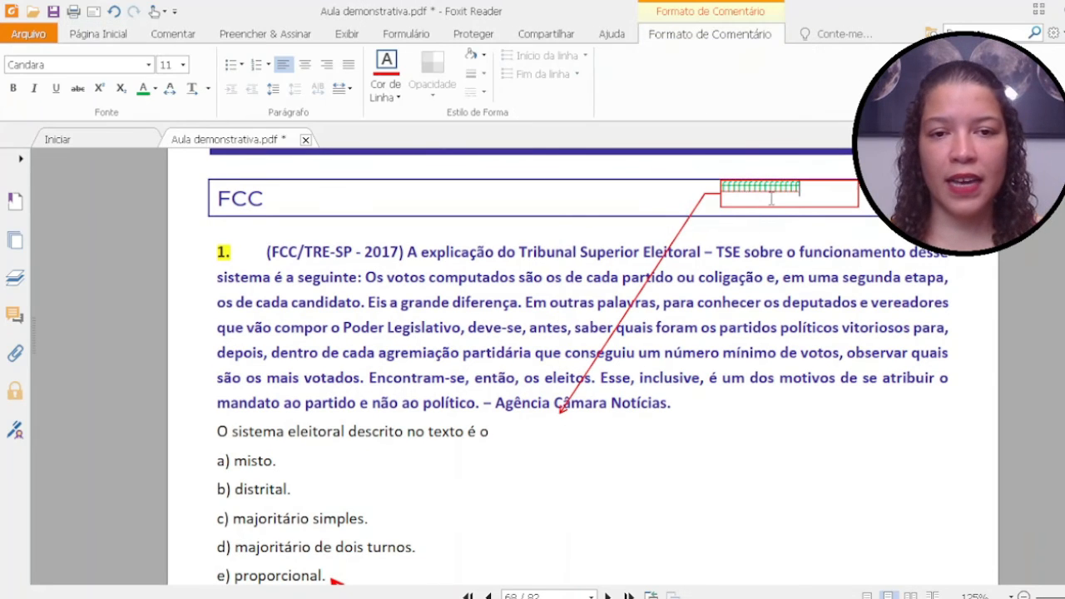
left_click(714, 212)
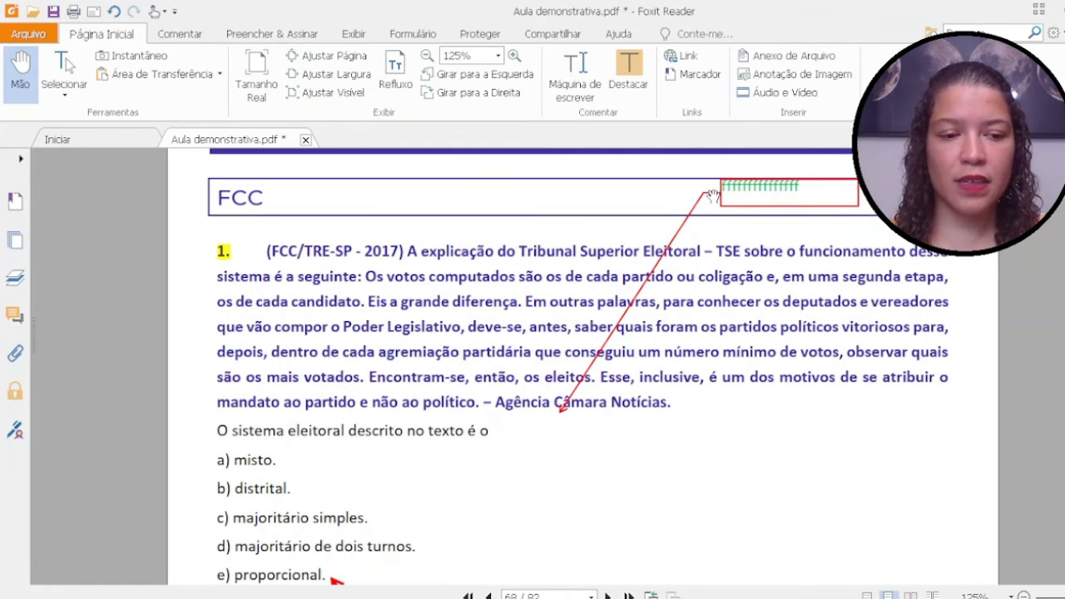
left_click(714, 195)
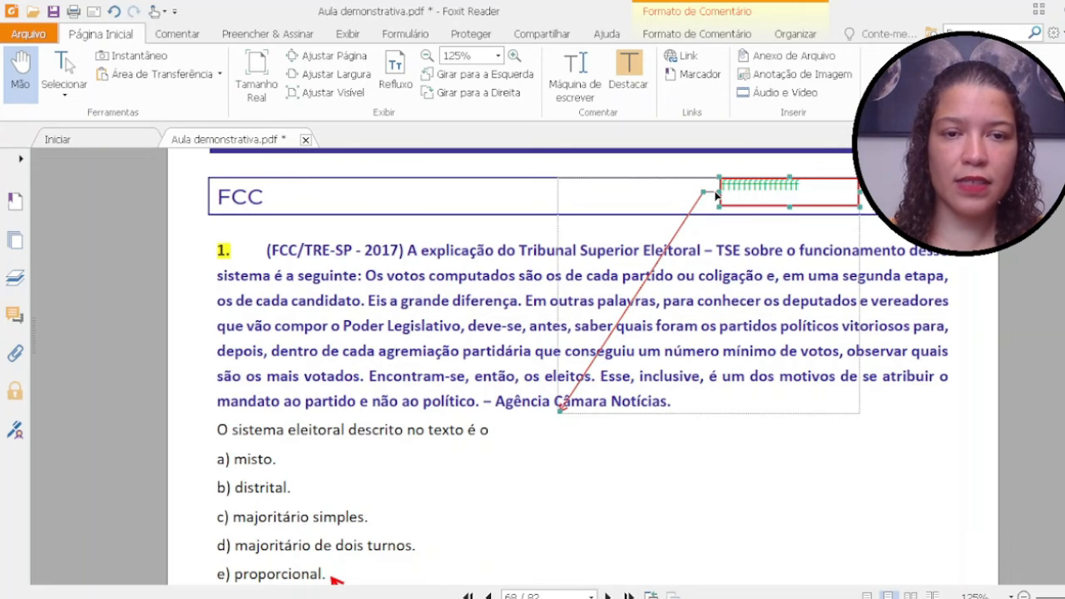
key("Delete")
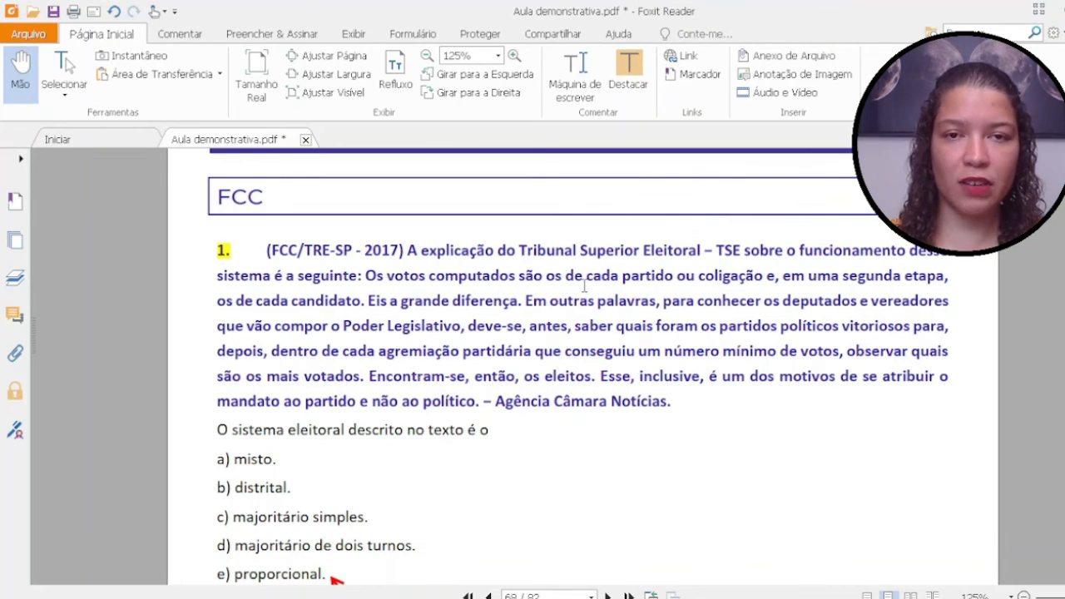
Go to page 50 and bring the paragraphs on povo, território and governo soberano into view.
scroll(469, 210, "up", 1)
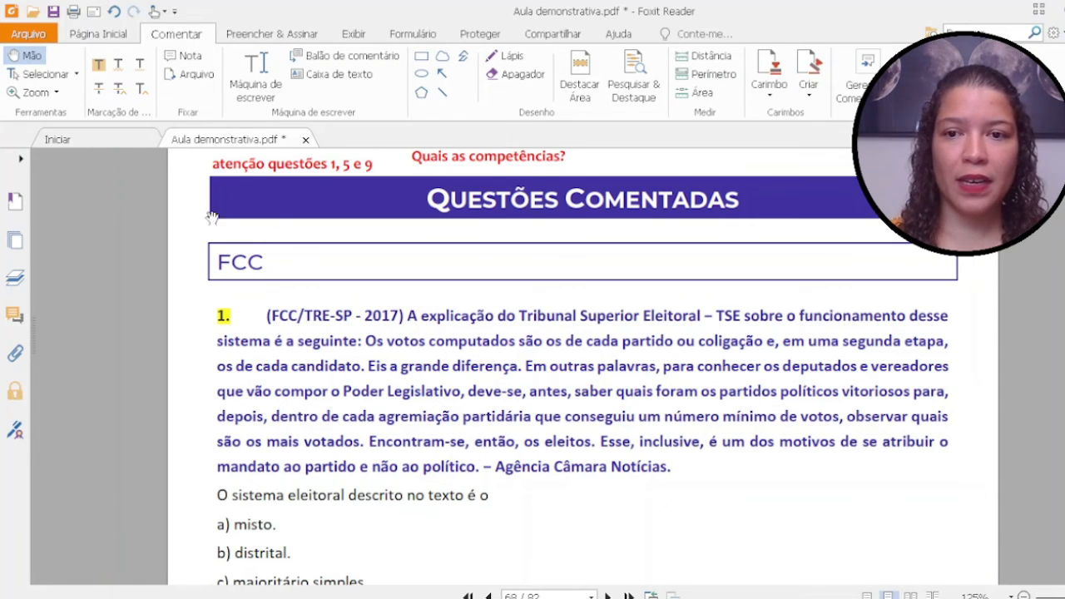
scroll(270, 308, "down", 1)
scroll(270, 308, "up", 5)
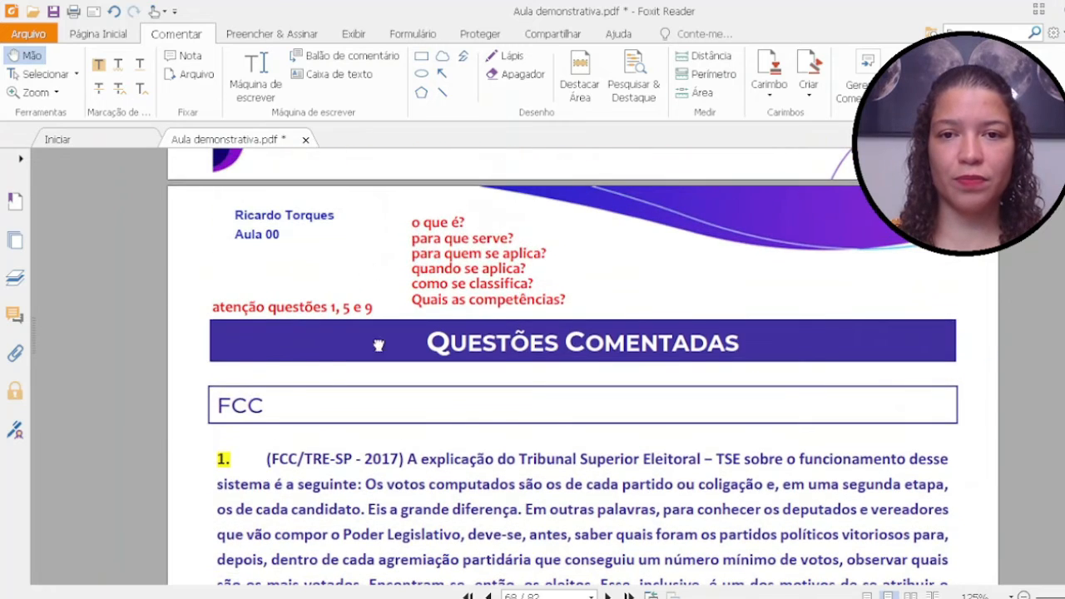
left_click(556, 596)
type("30")
key("Return")
scroll(940, 375, "down", 5)
scroll(921, 444, "up", 3)
scroll(921, 444, "down", 3)
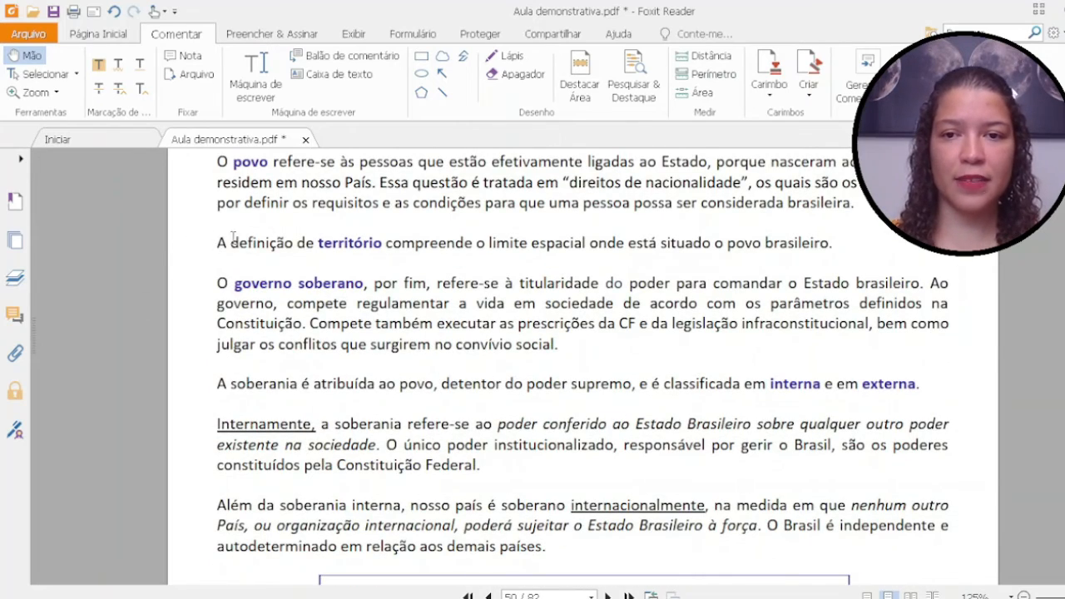
left_click_drag(608, 259, 605, 253)
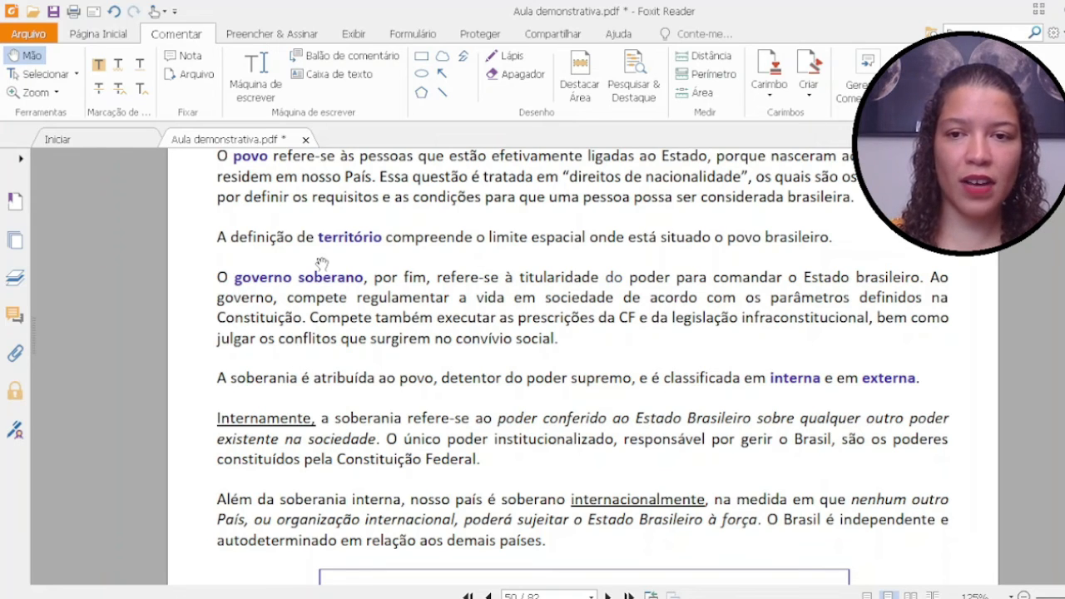
scroll(319, 254, "up", 1)
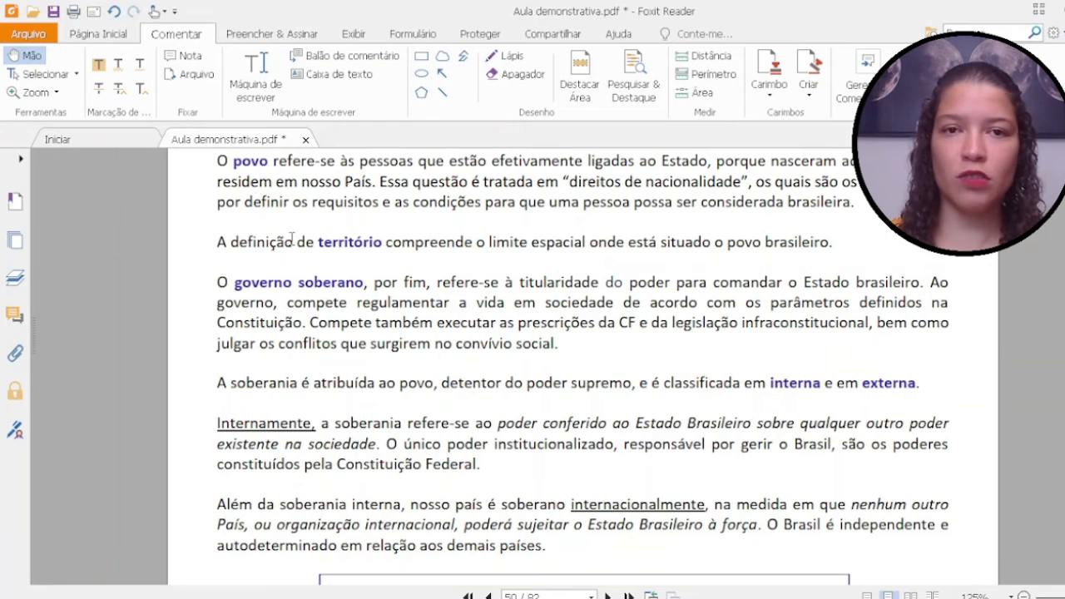
Add a bookmark titled "01/07/23 PAREI AQUI" at the povo and território passage on page 50.
left_click(101, 34)
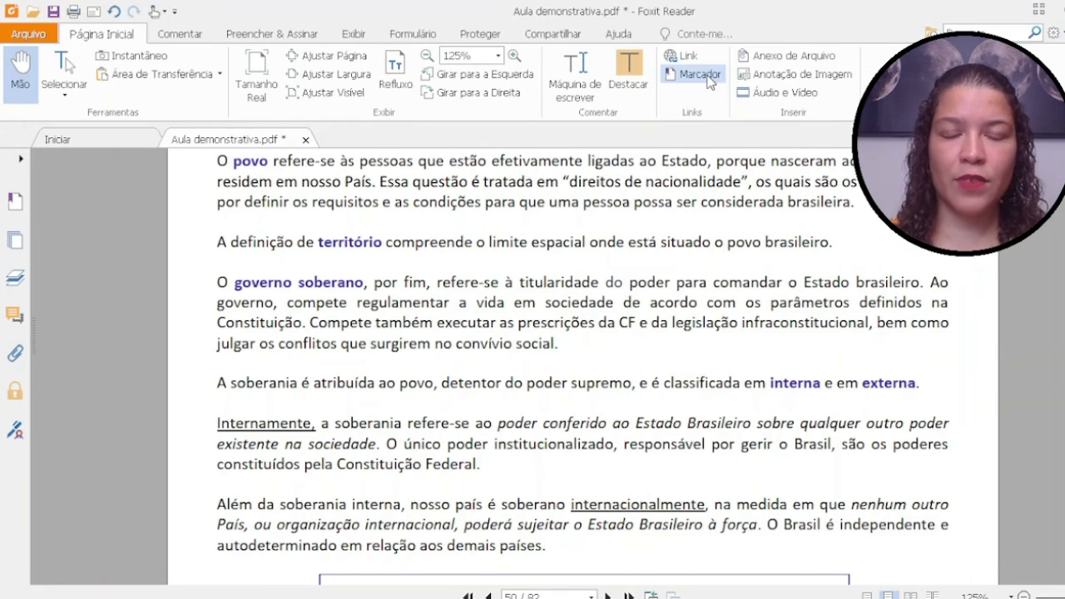
left_click(700, 75)
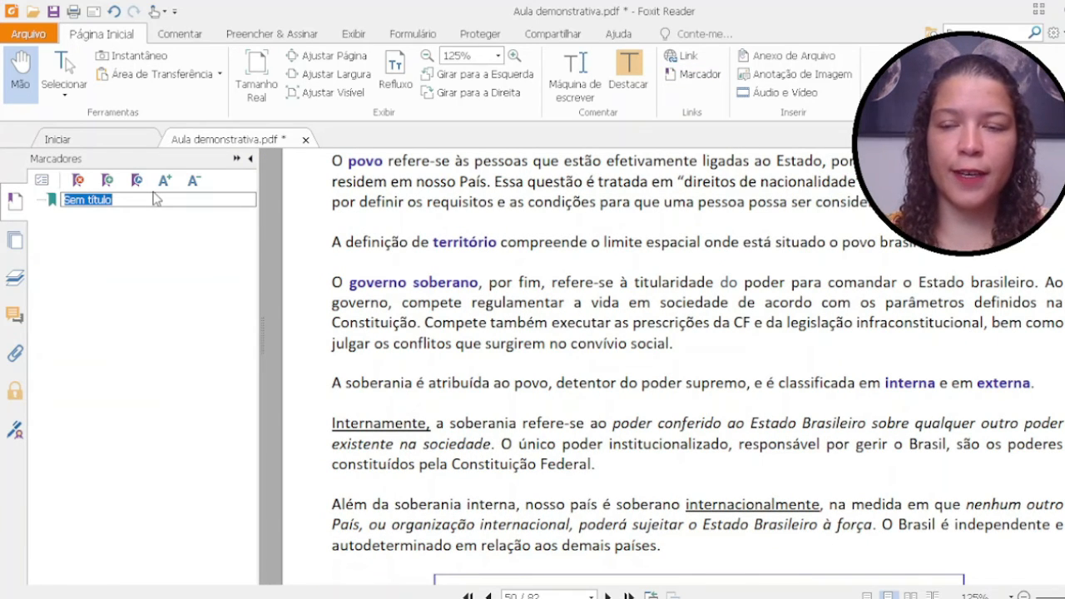
type("01/0")
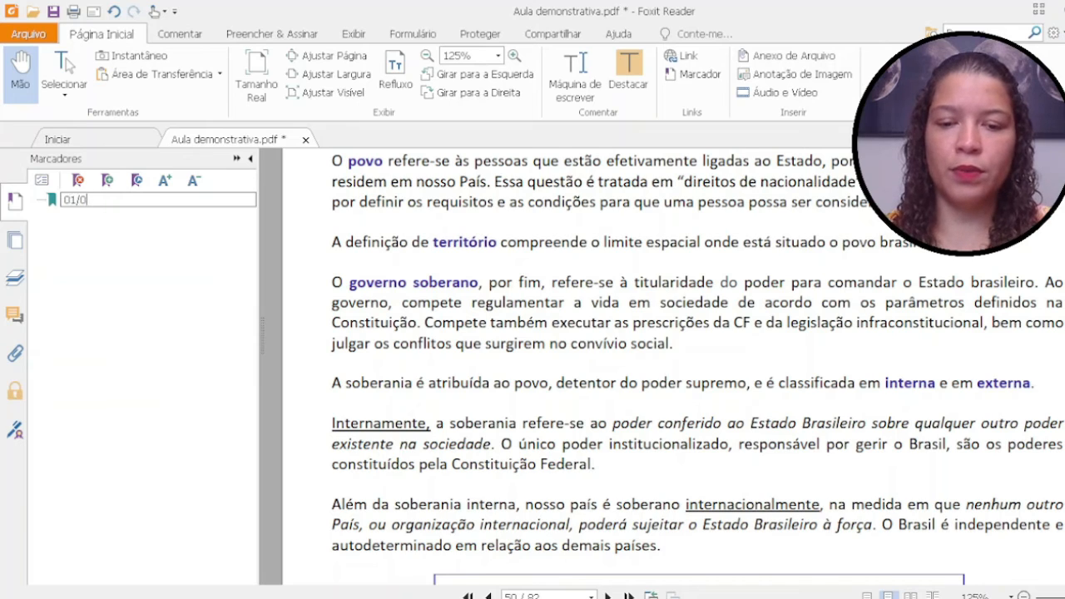
type("7/23")
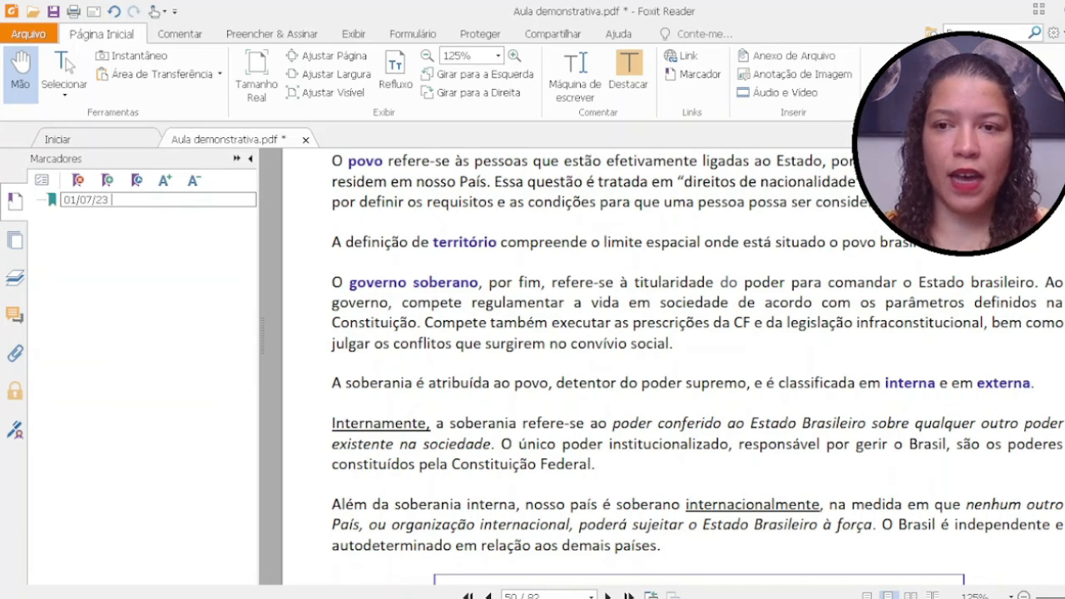
type(" PAREI A")
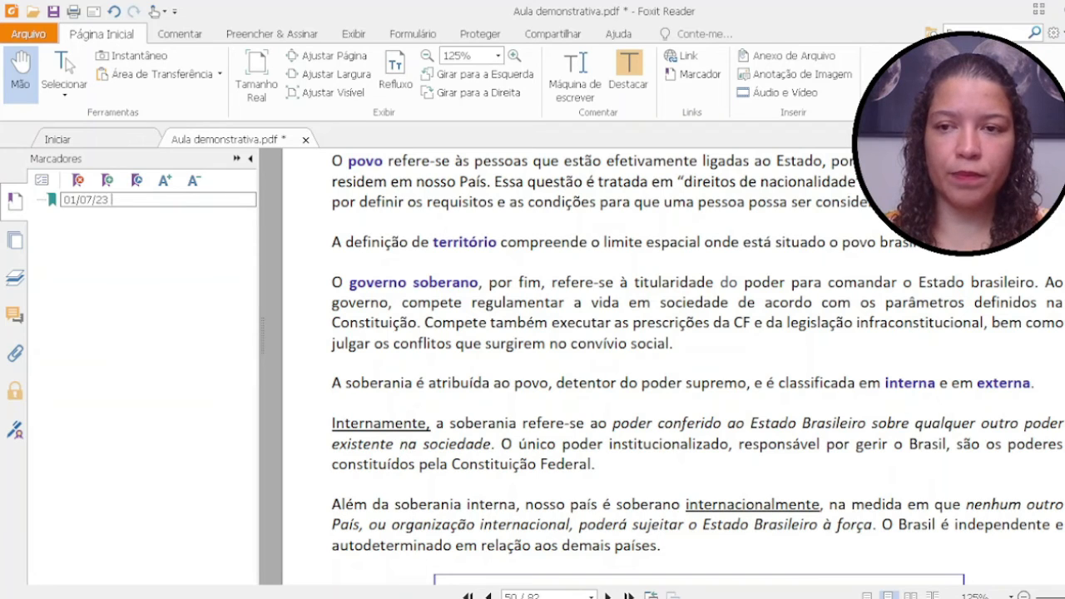
type("QUI")
key("Return")
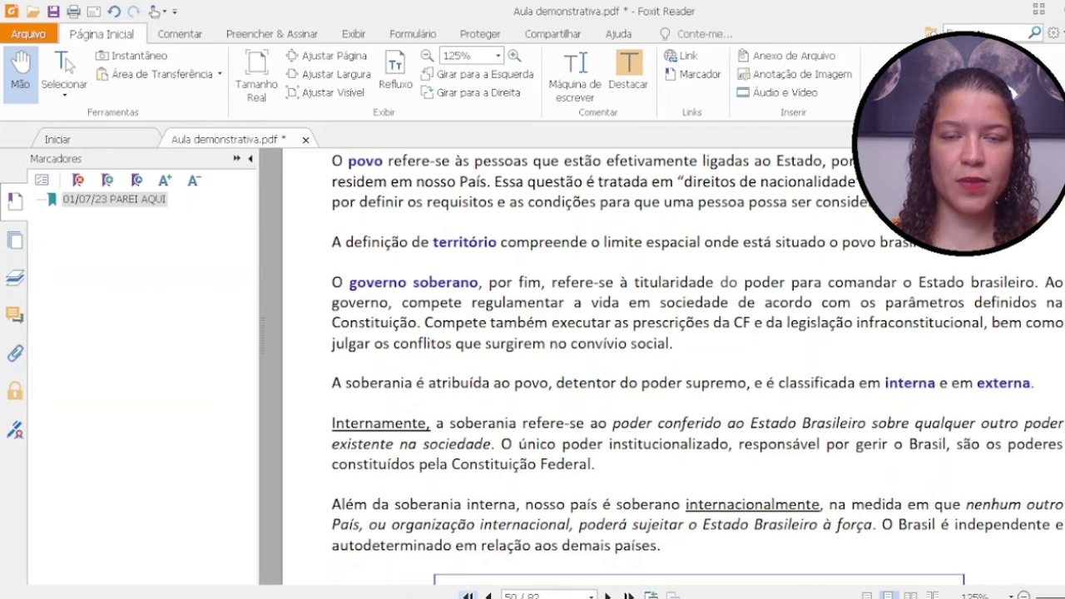
Jump to the document's first page and return to page 50 through the "01/07/23 PAREI AQUI" bookmark.
left_click(468, 596)
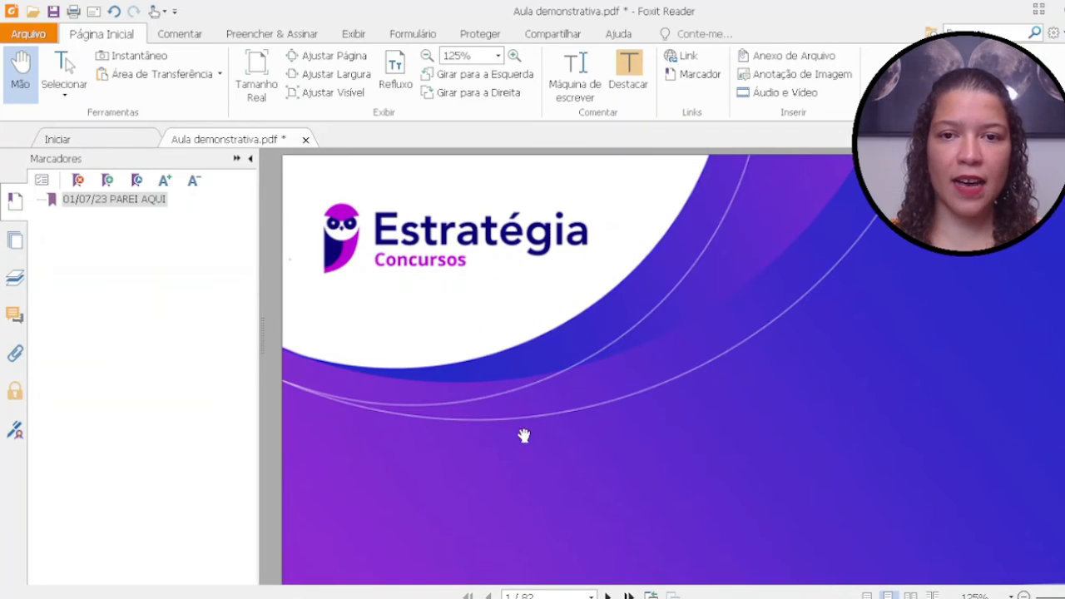
left_click_drag(527, 471, 533, 280)
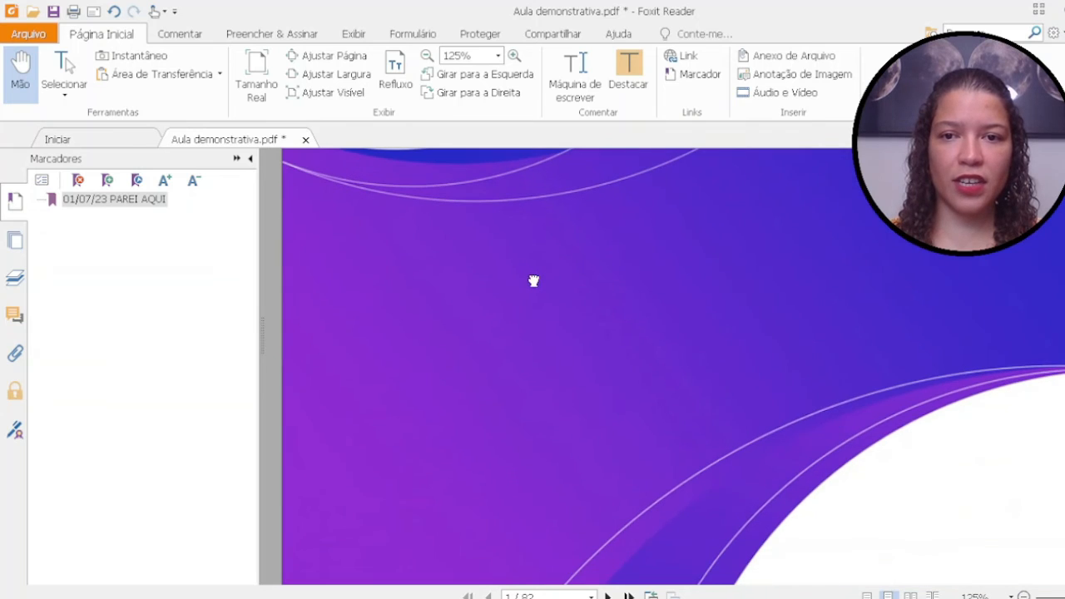
left_click(147, 200)
left_click(206, 217)
left_click(56, 200)
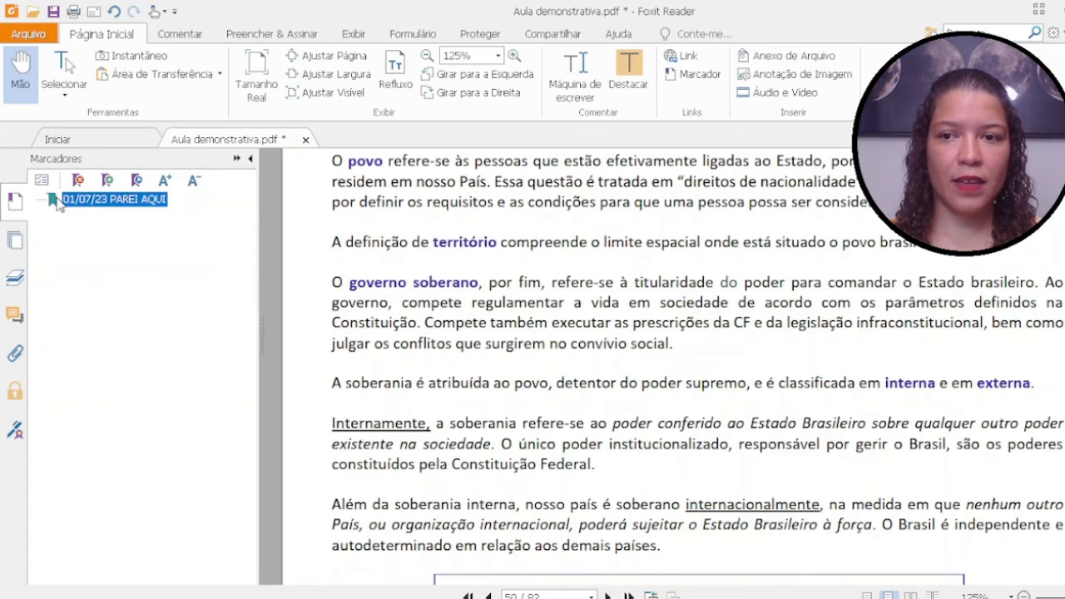
scroll(705, 329, "up", 3)
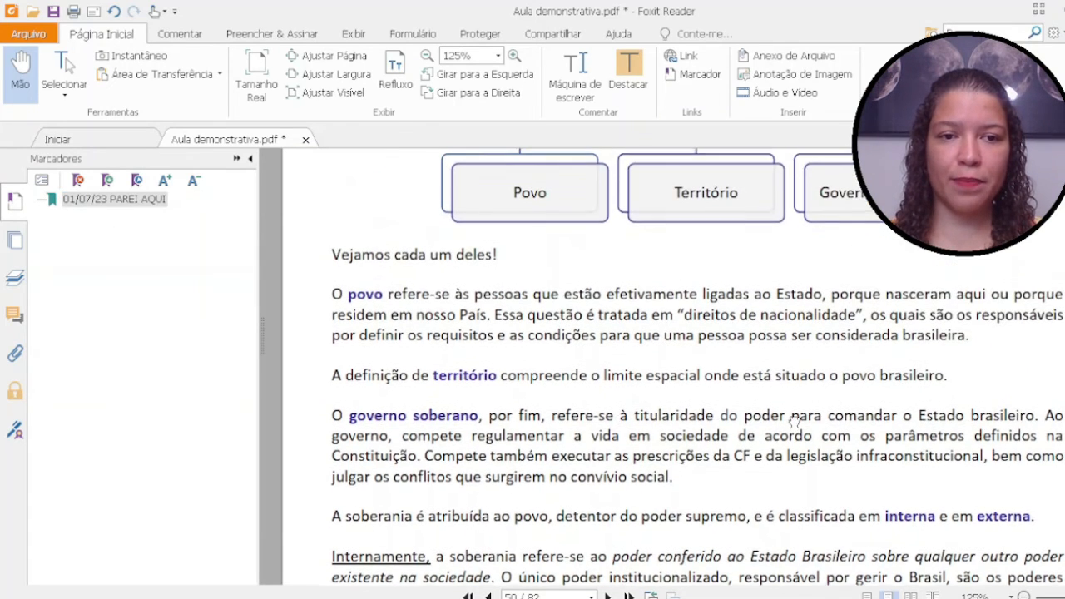
scroll(795, 368, "down", 1)
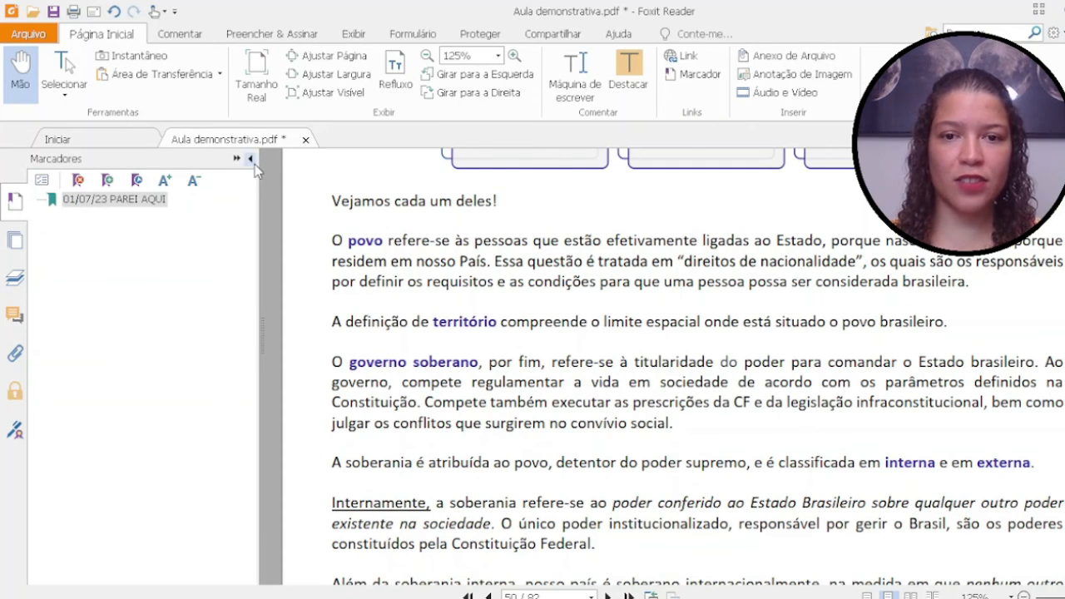
Rename the page 50 bookmark to "PESQUISAR DEPOIS SOBRE POVO".
left_click(108, 202)
left_click(108, 201)
double_click(107, 202)
left_click_drag(185, 200, 57, 198)
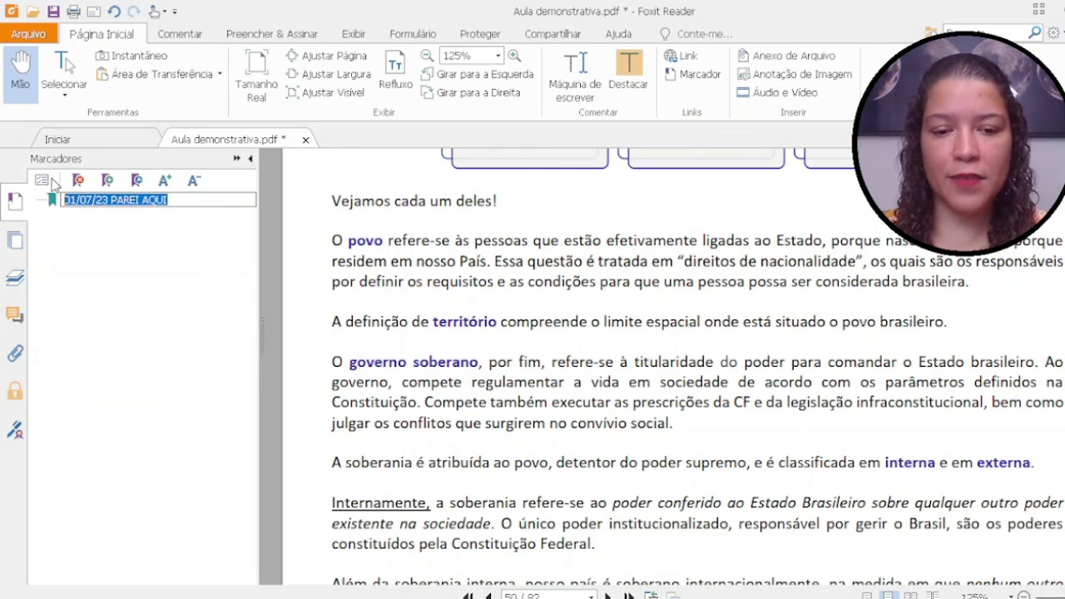
type("PESQUISAR")
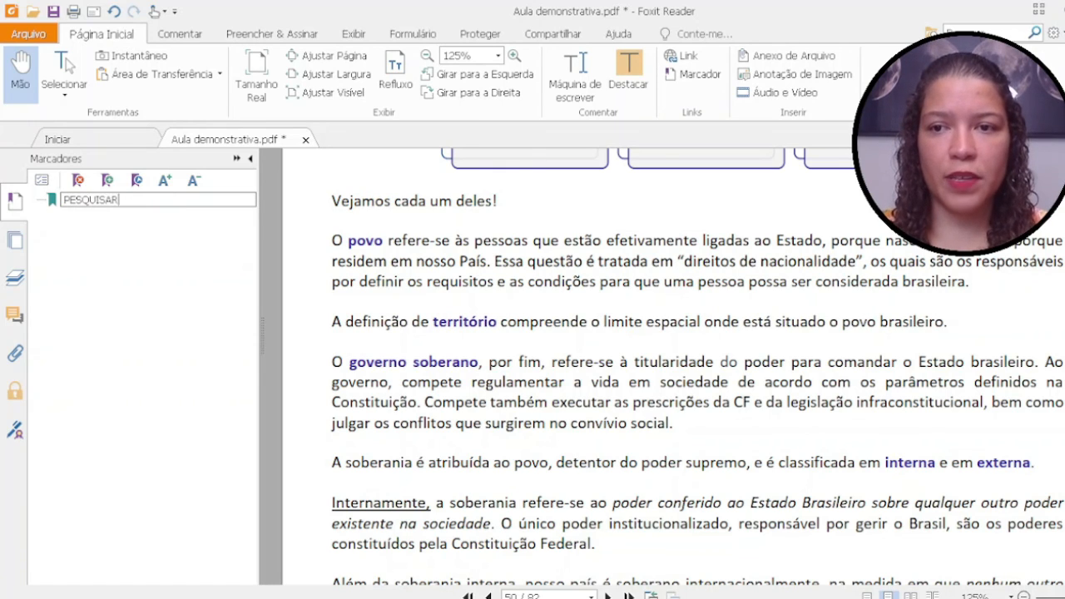
type(" DEPOIS SOBRE ")
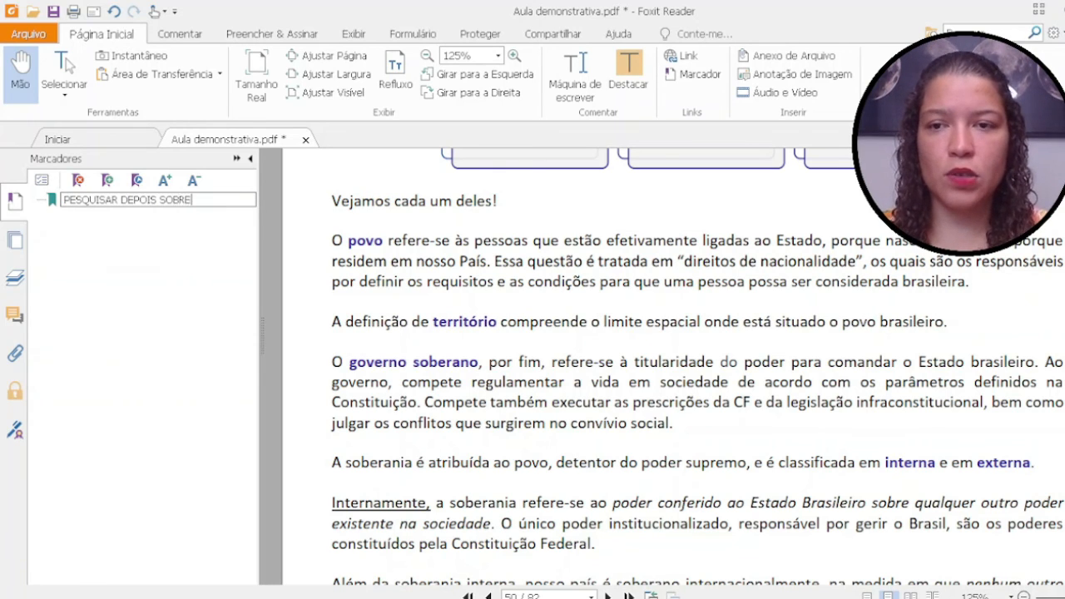
type("POVO")
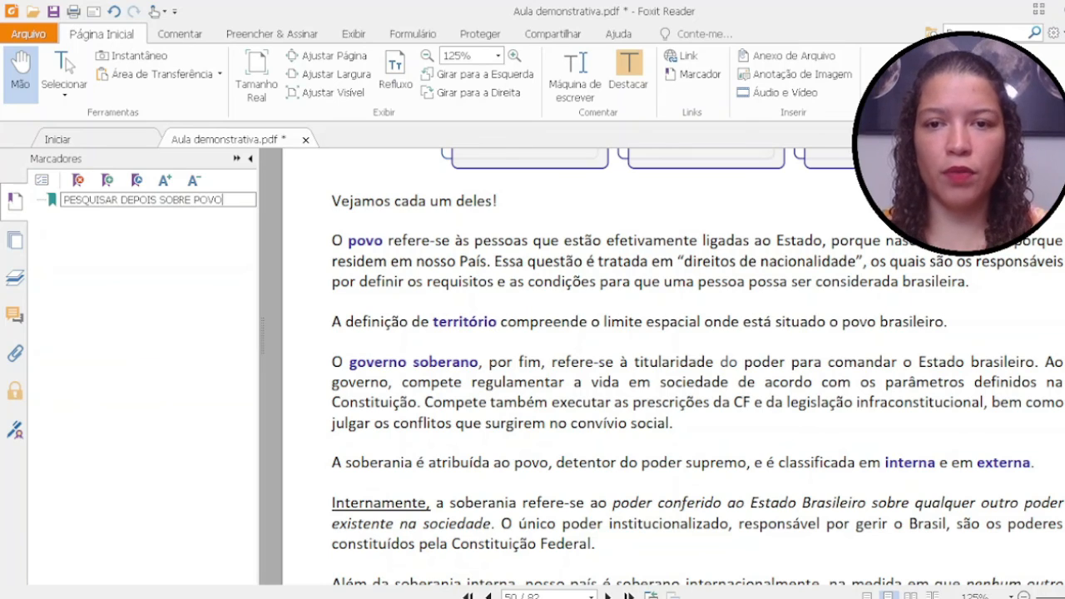
key("Return")
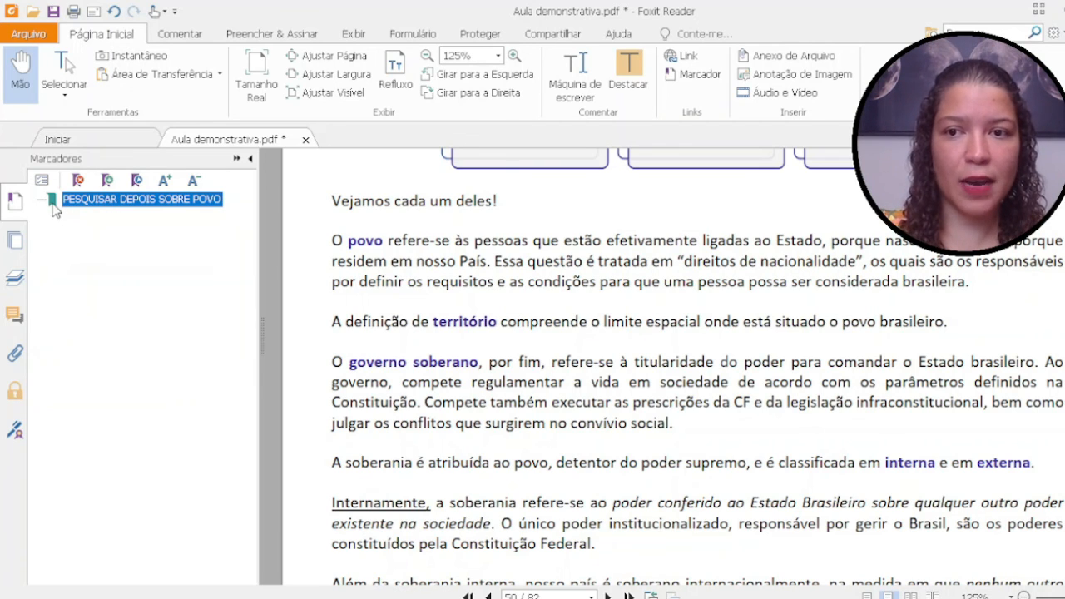
Delete the "PESQUISAR DEPOIS SOBRE POVO" bookmark and collapse the bookmark list.
left_click(77, 180)
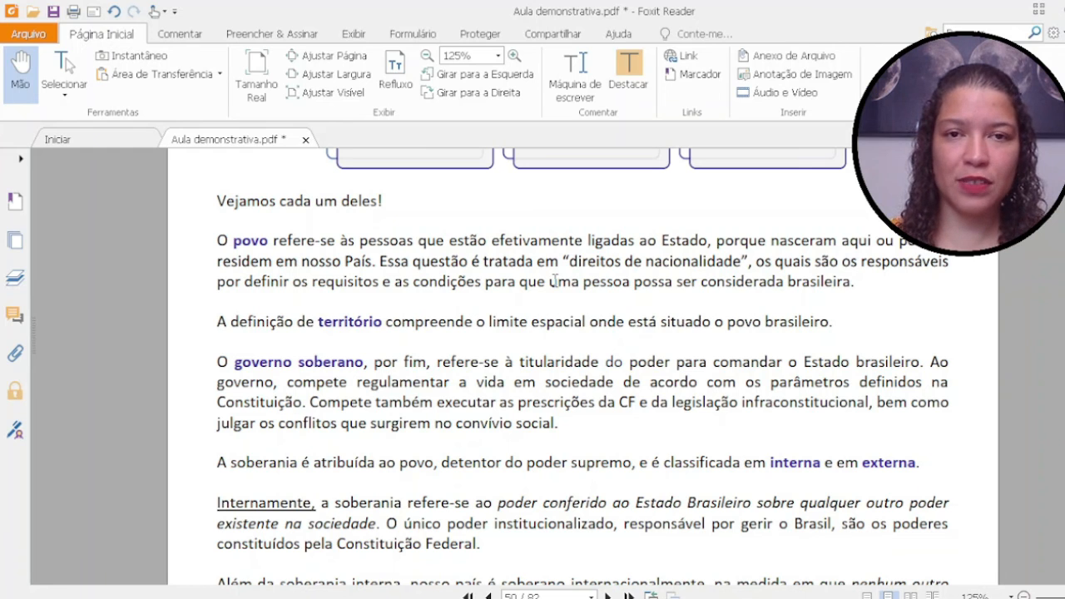
scroll(611, 404, "down", 1)
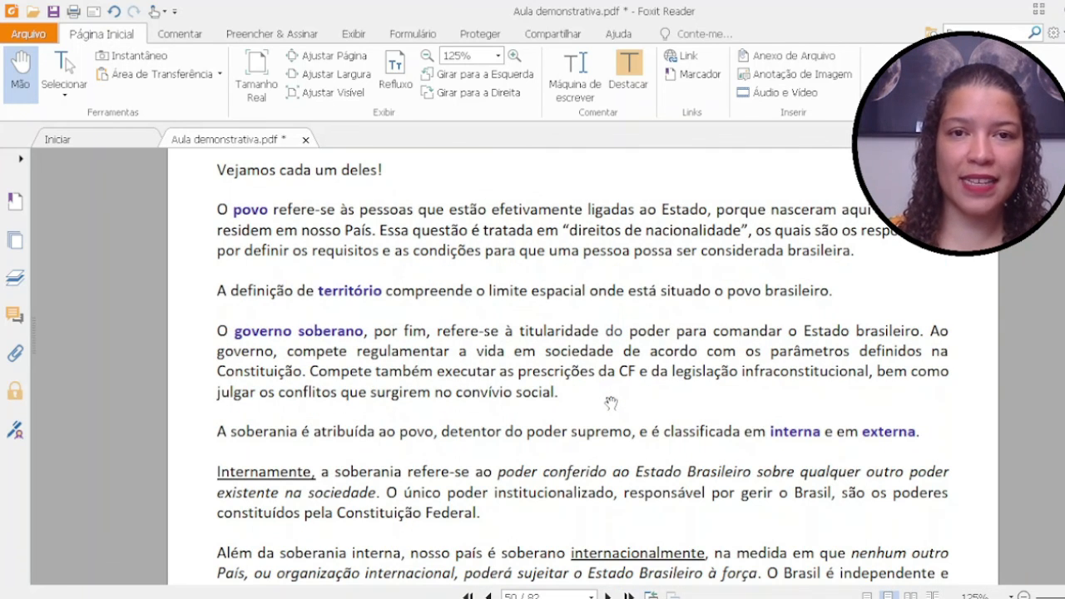